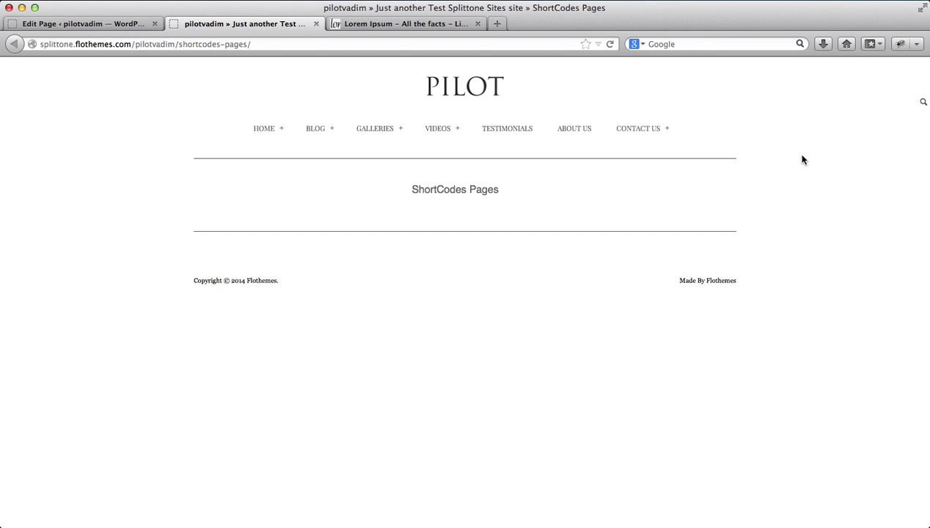
Open the media library from the ShortCodes Pages editor and select the two adjacent black-and-white photos of the bride getting ready.
key(ctrl+shift+Tab)
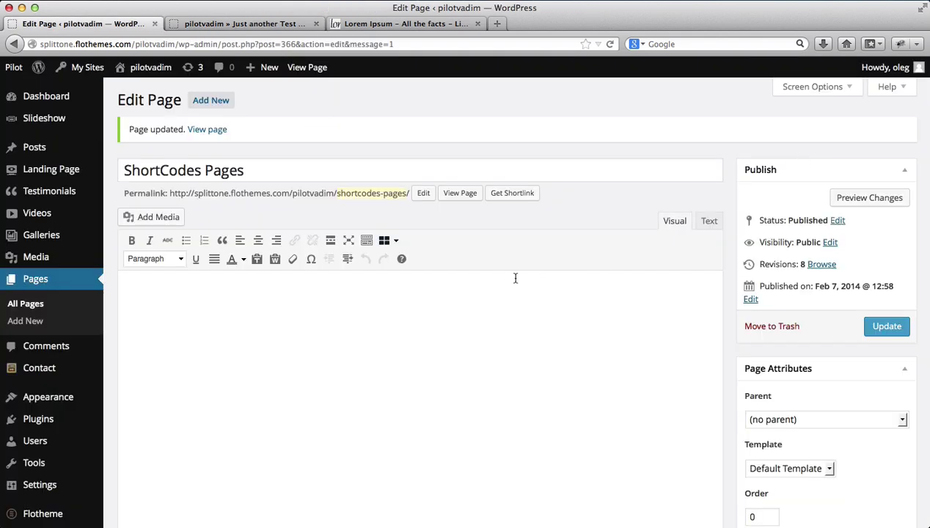
scroll(448, 191, down, 6)
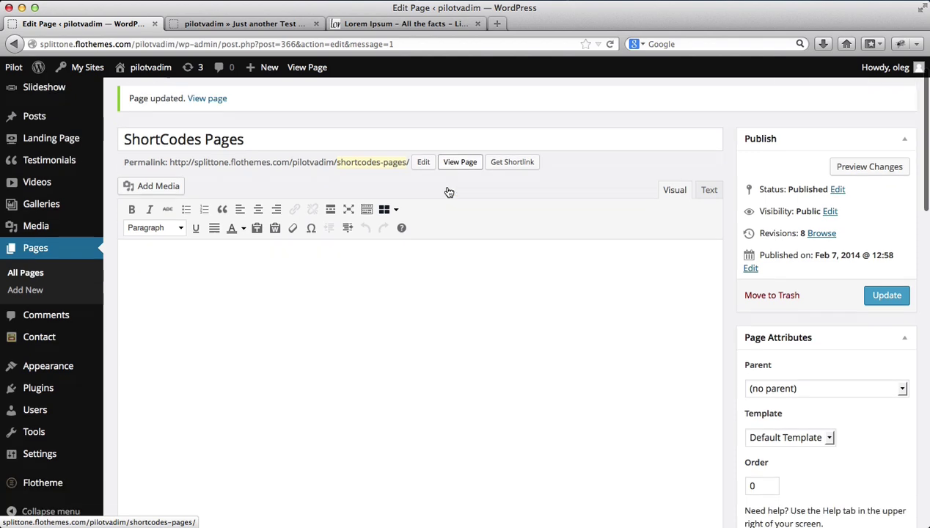
scroll(447, 191, up, 6)
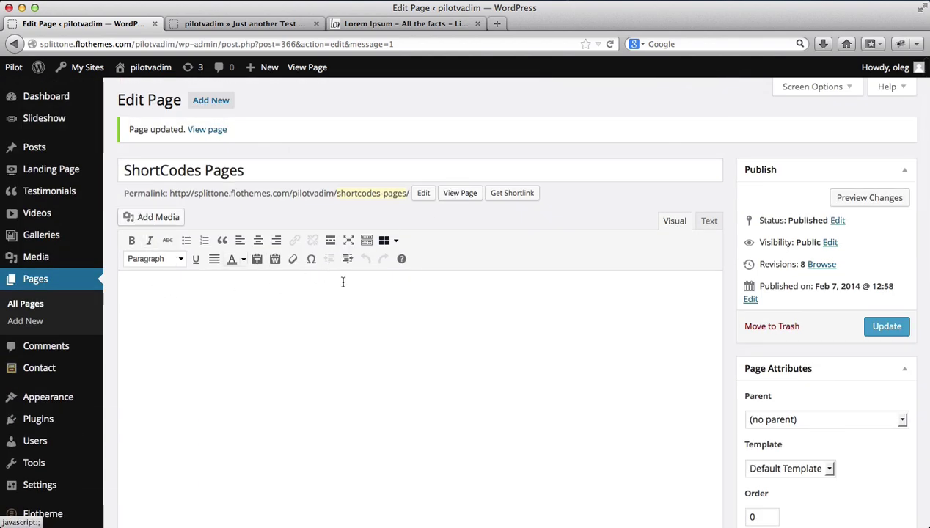
click(159, 217)
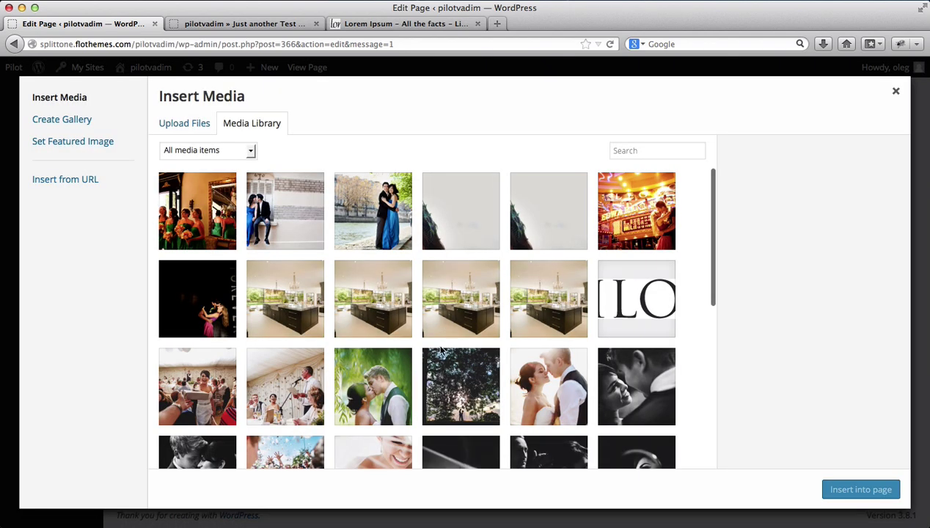
scroll(436, 377, down, 5)
scroll(436, 378, down, 6)
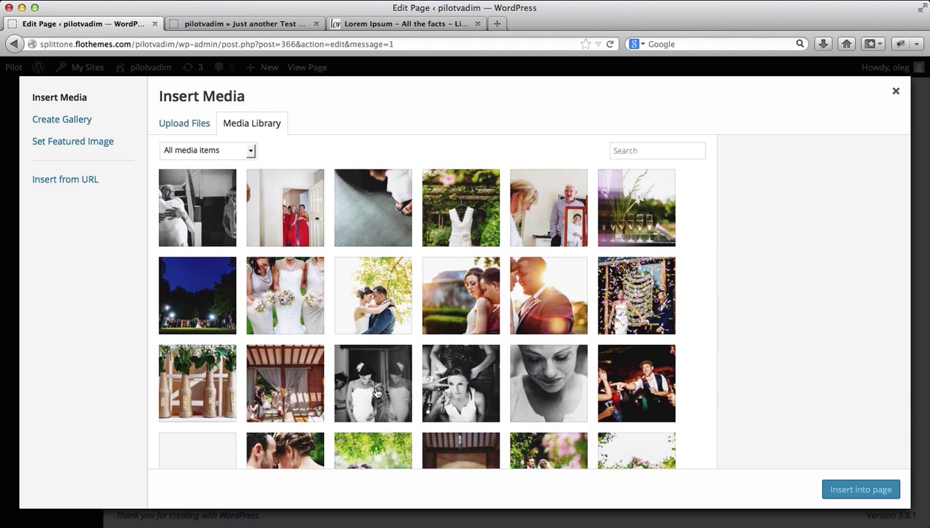
click(375, 394)
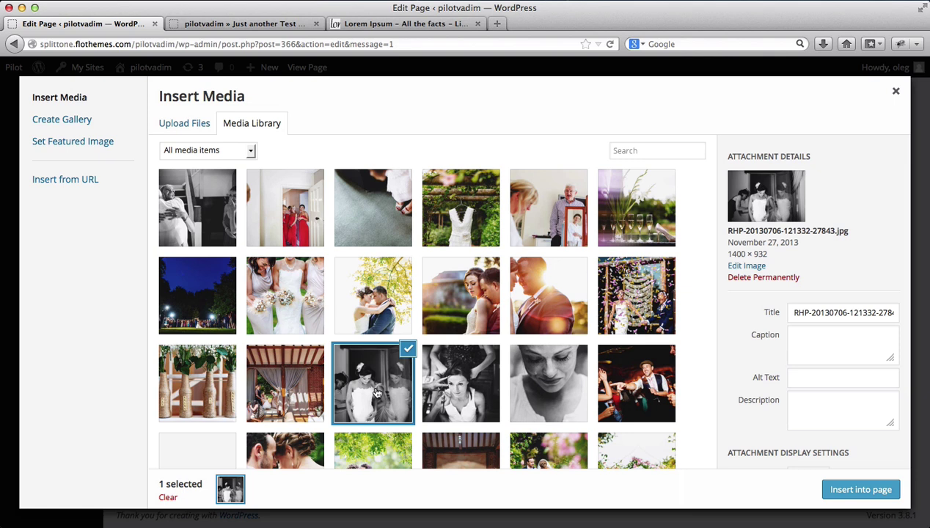
click(470, 376)
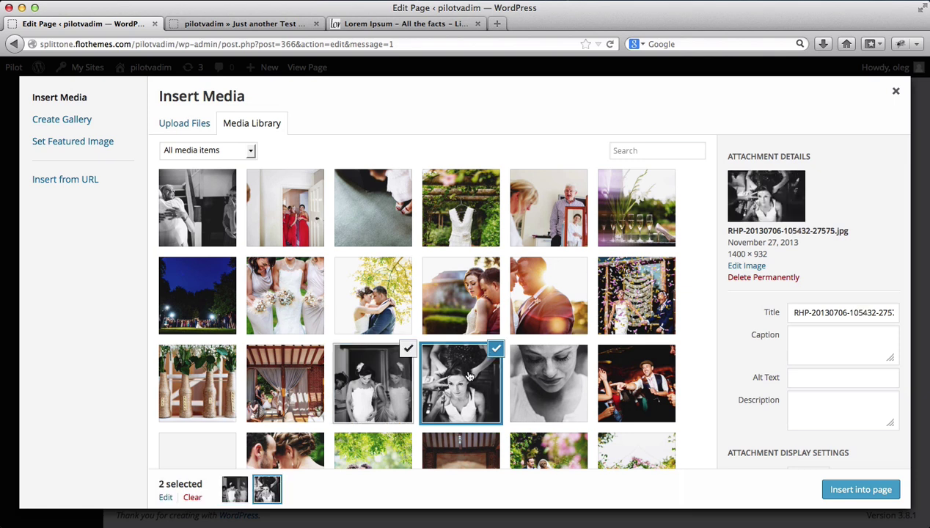
Create a gallery from the two selected photos, set it to 2 columns and insert it into the page.
click(69, 122)
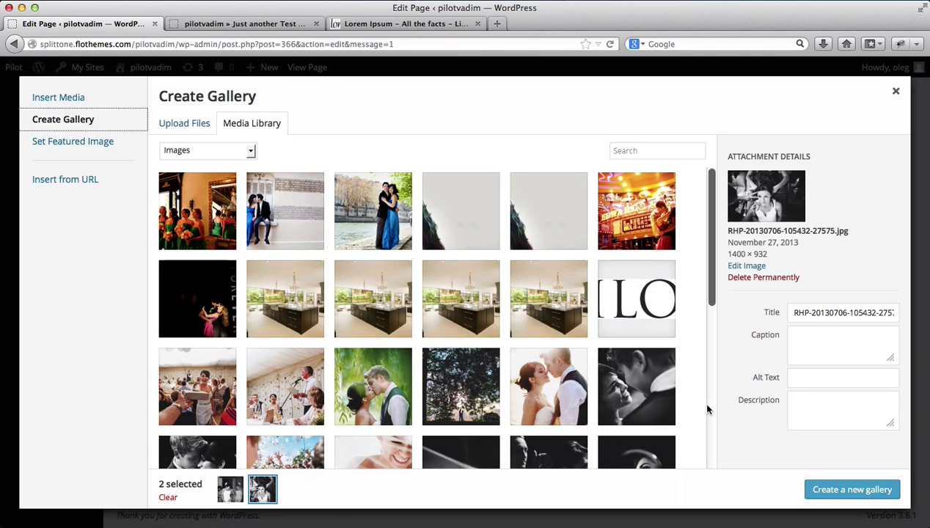
click(847, 491)
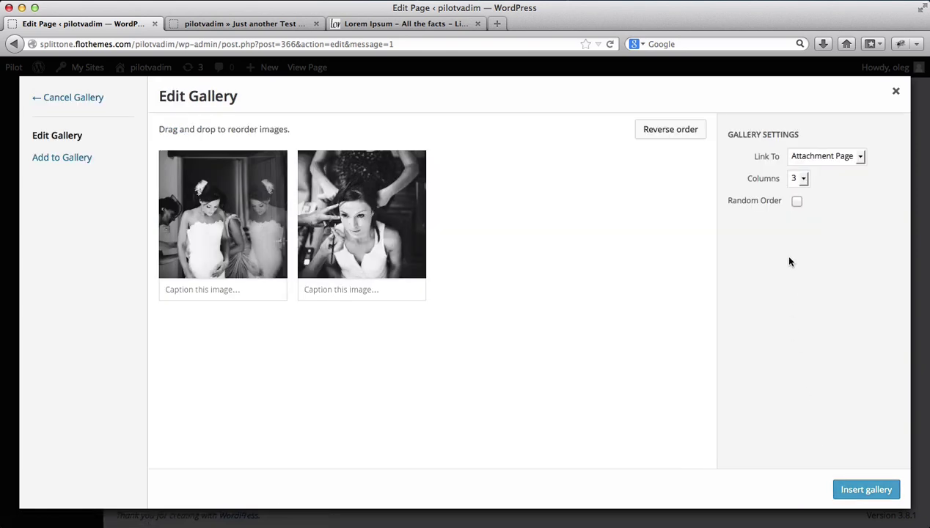
click(805, 179)
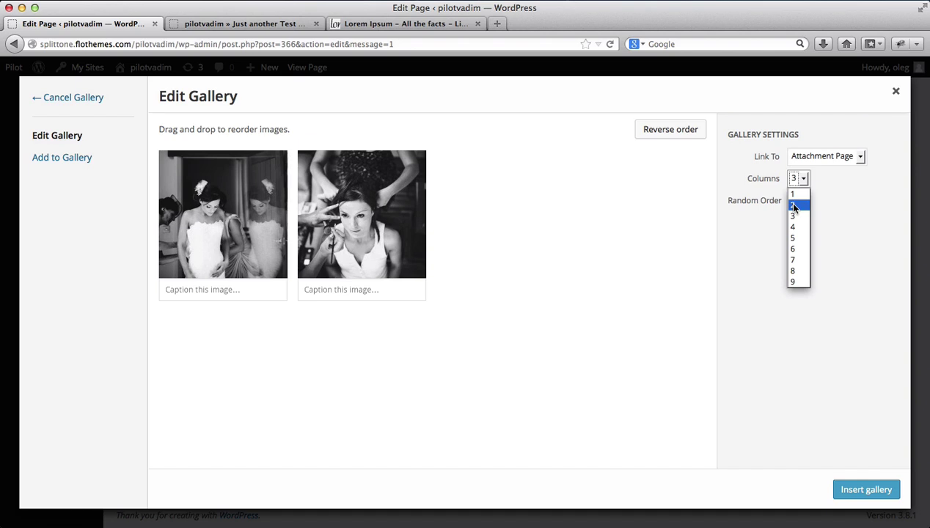
click(794, 208)
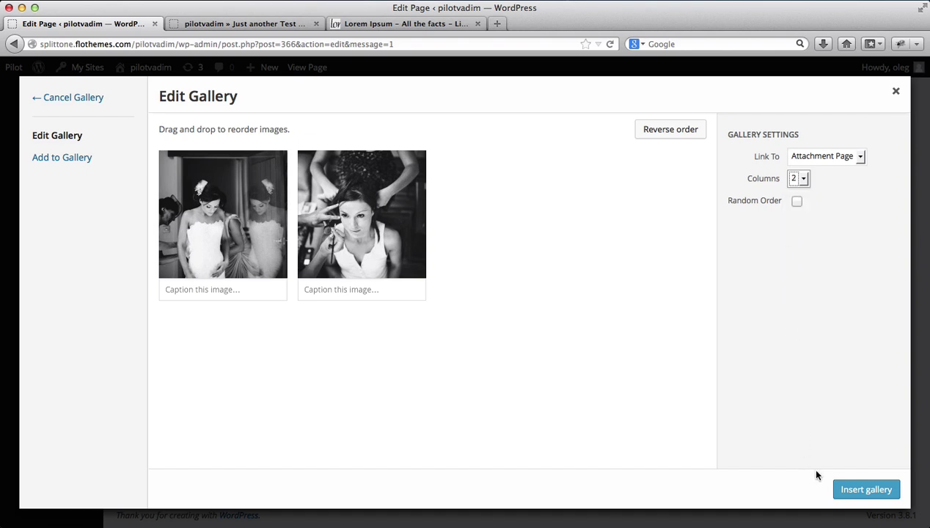
click(868, 496)
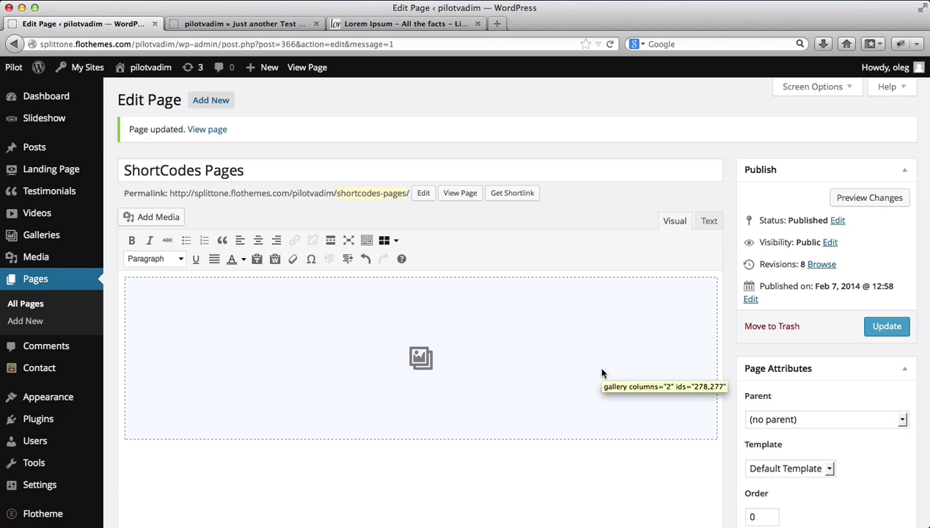
Update the page and reload its live version to check the gallery.
click(889, 326)
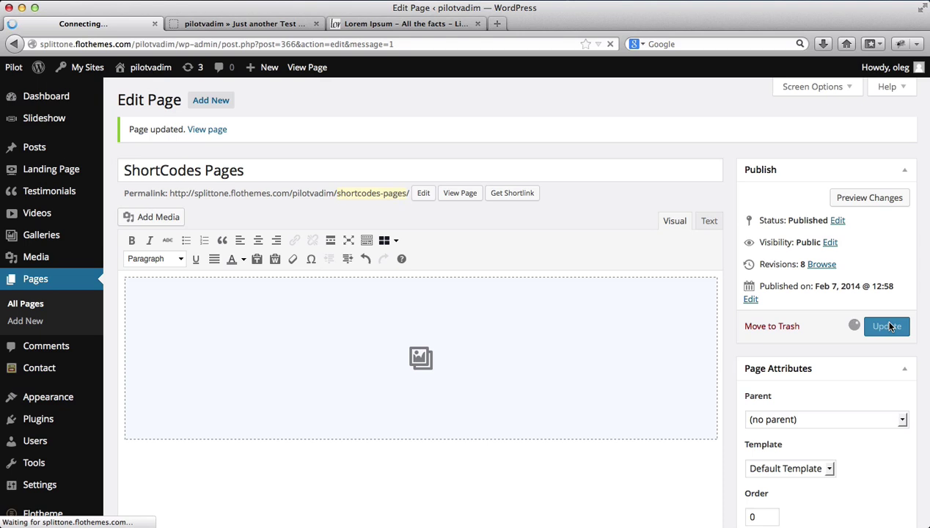
key(ctrl+Tab)
key(super+r)
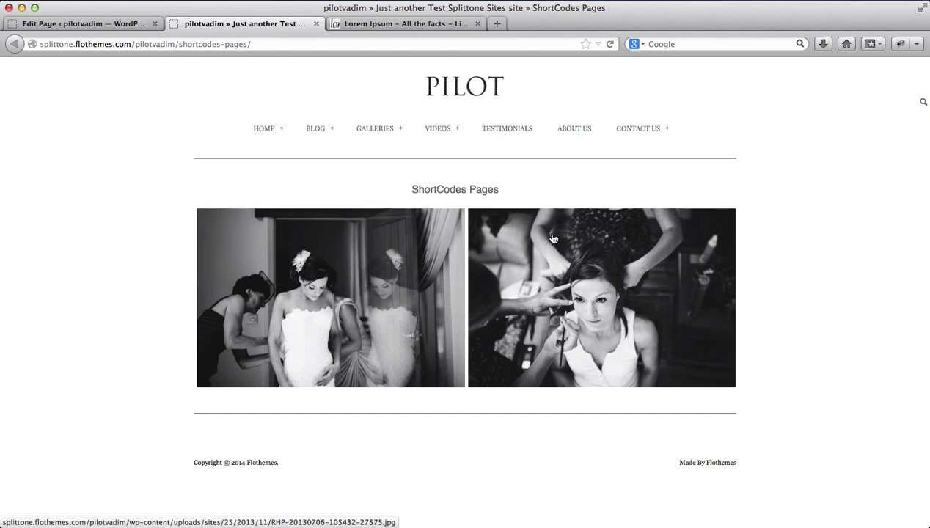
Look up the FloShortcodes plugin in the installed plugins list in a separate tab and return to the page editor.
key(ctrl+shift+Tab)
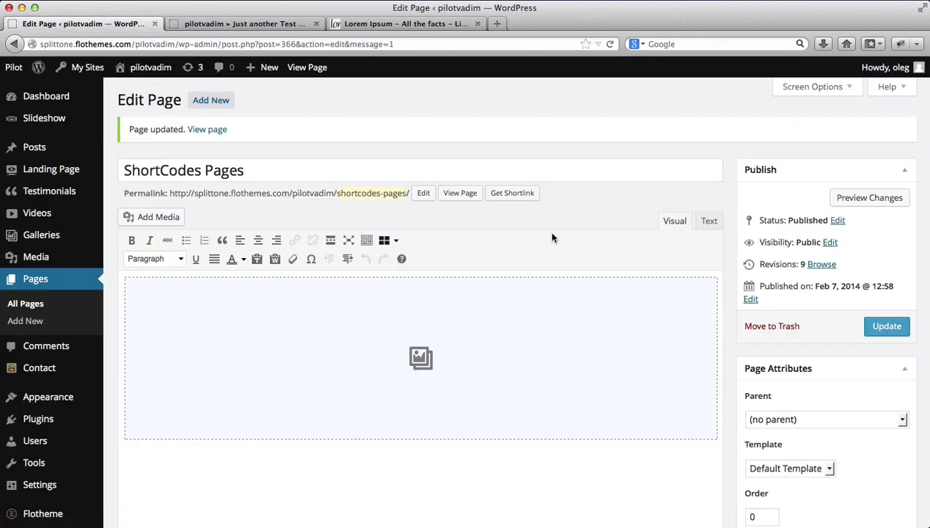
click(267, 472)
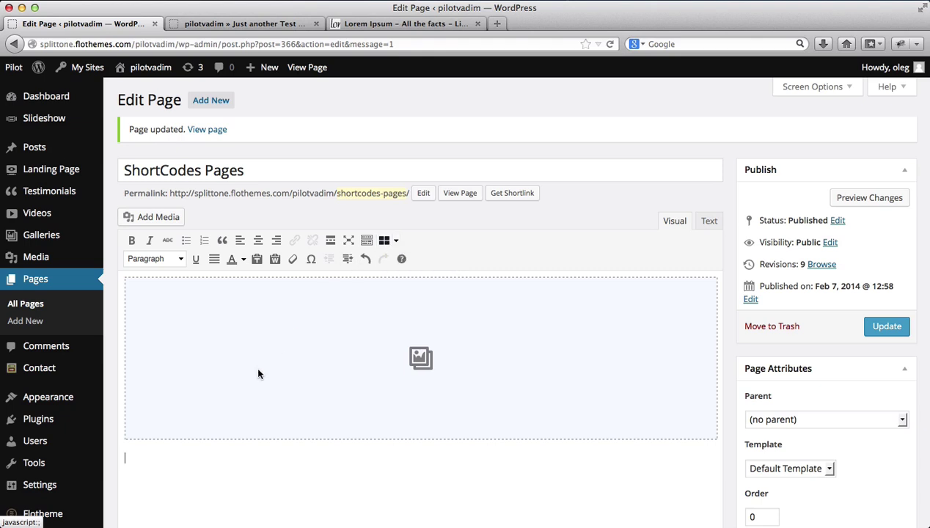
scroll(321, 304, down, 3)
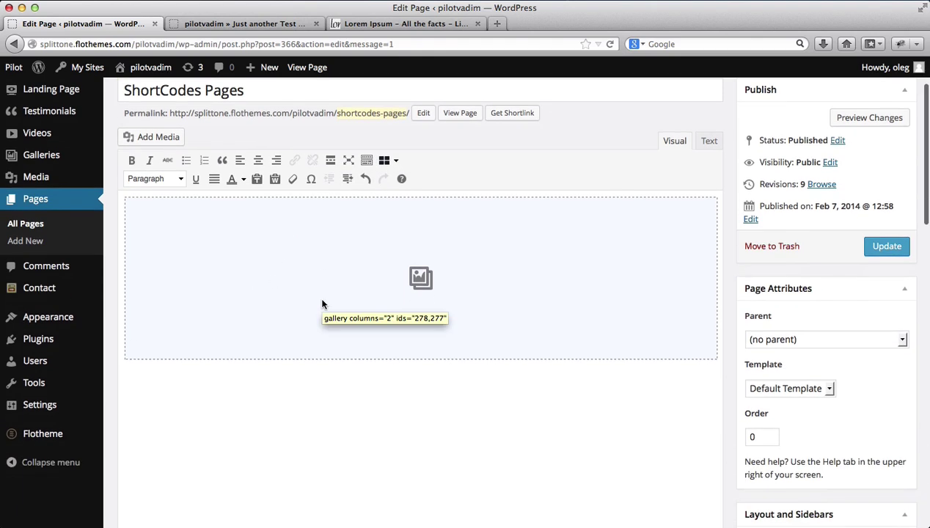
middle_click(56, 339)
key(ctrl+Tab)
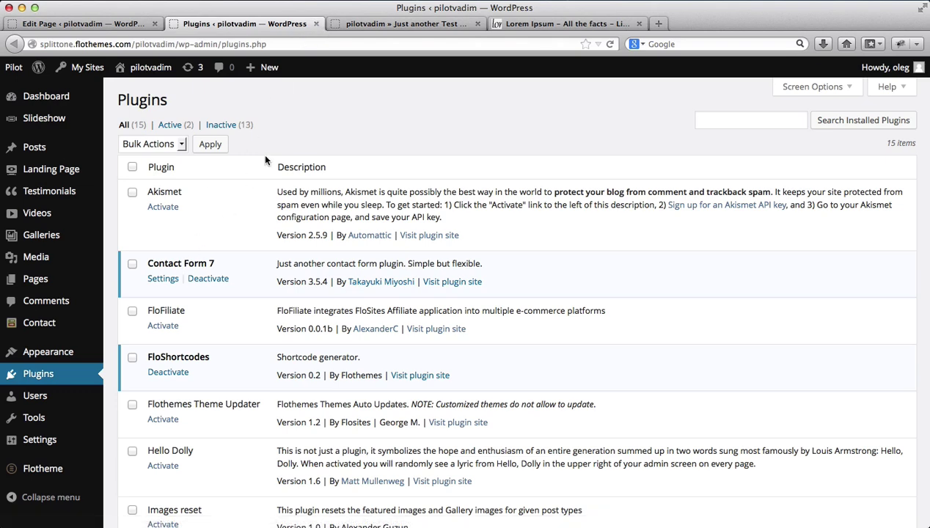
key(ctrl+w)
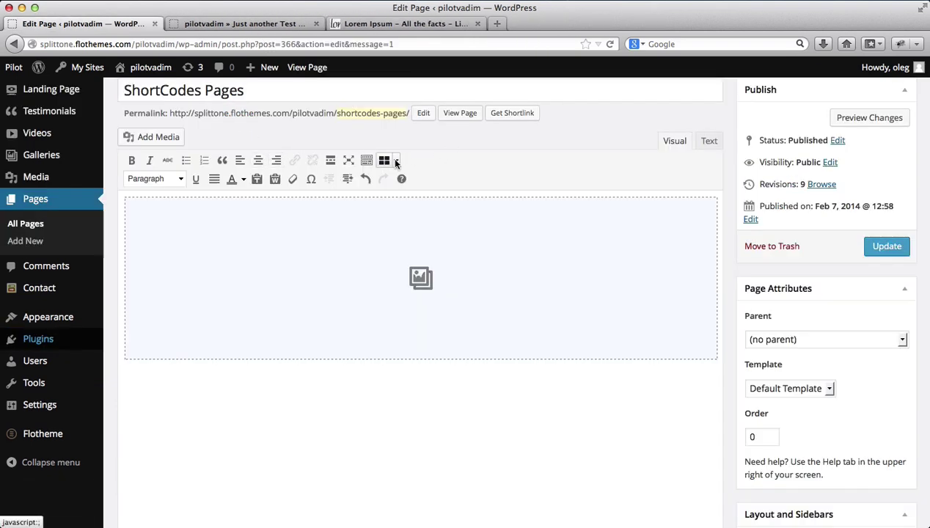
click(283, 413)
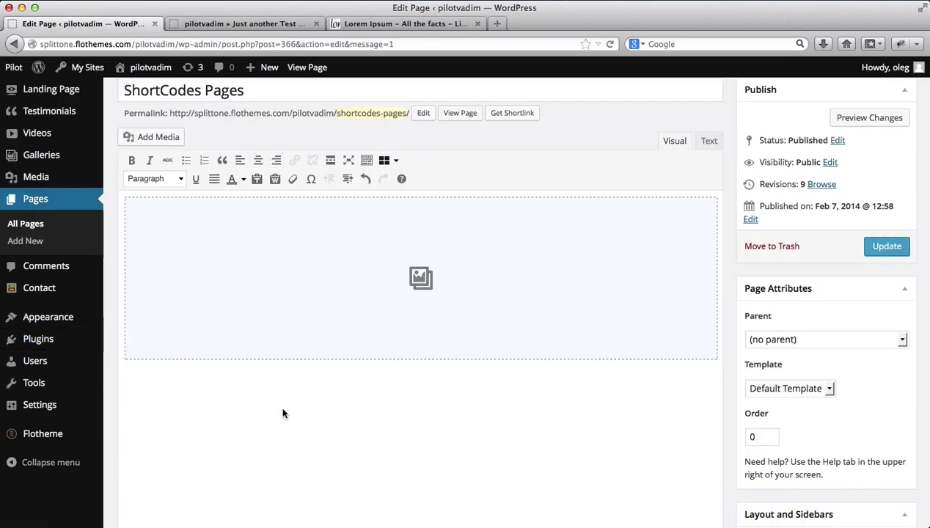
click(394, 163)
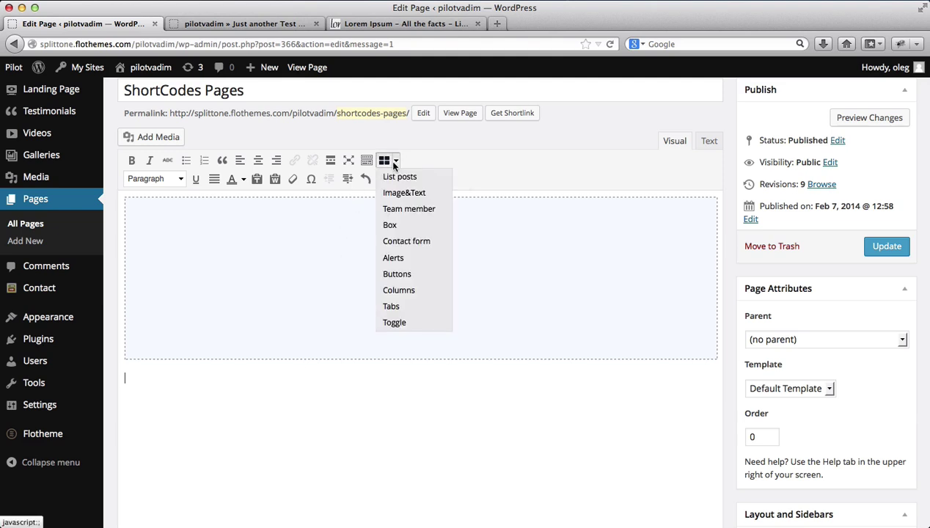
click(416, 194)
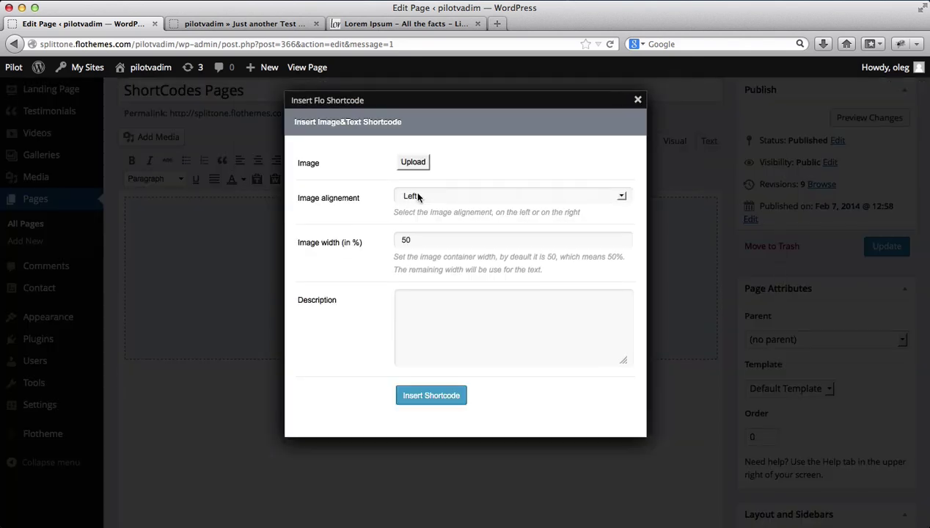
click(413, 161)
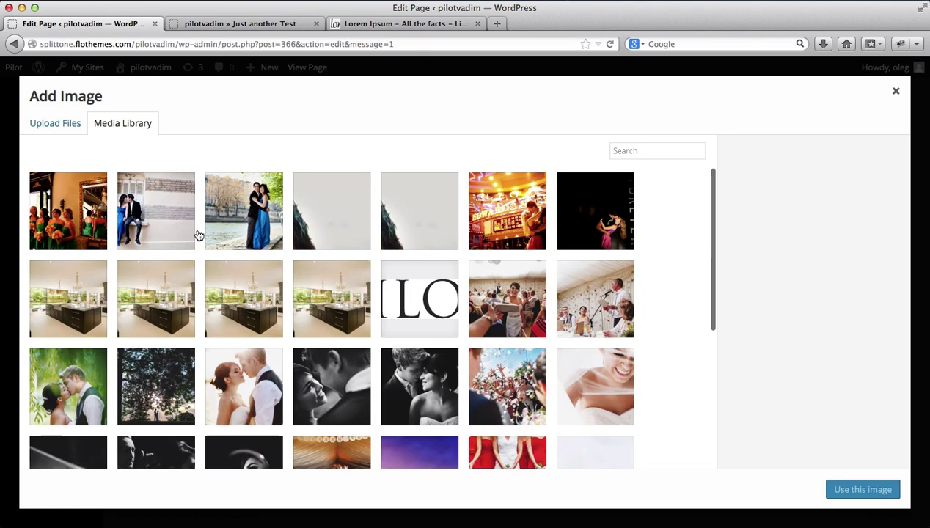
click(48, 124)
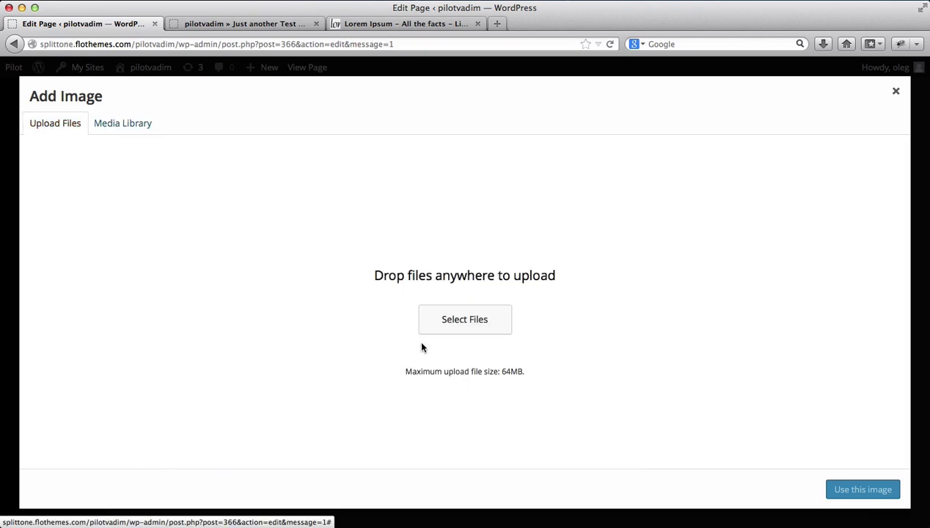
click(118, 130)
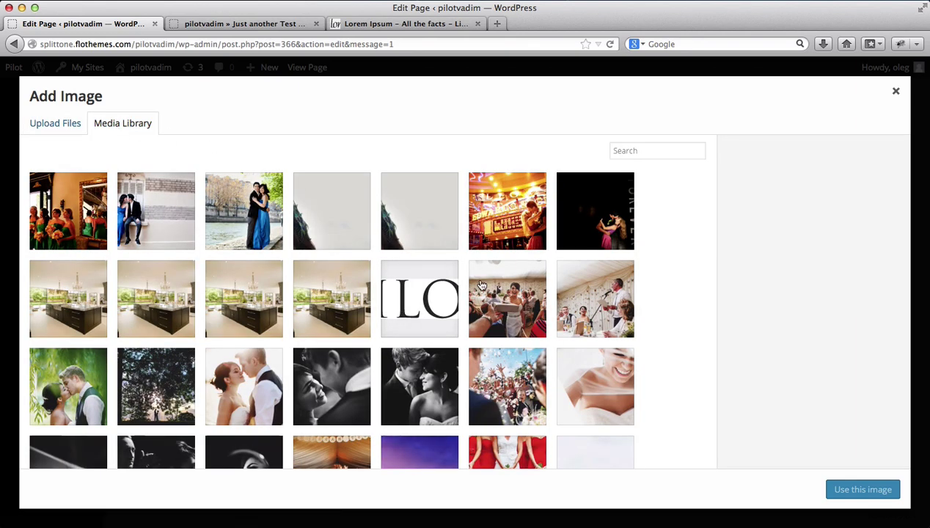
click(516, 319)
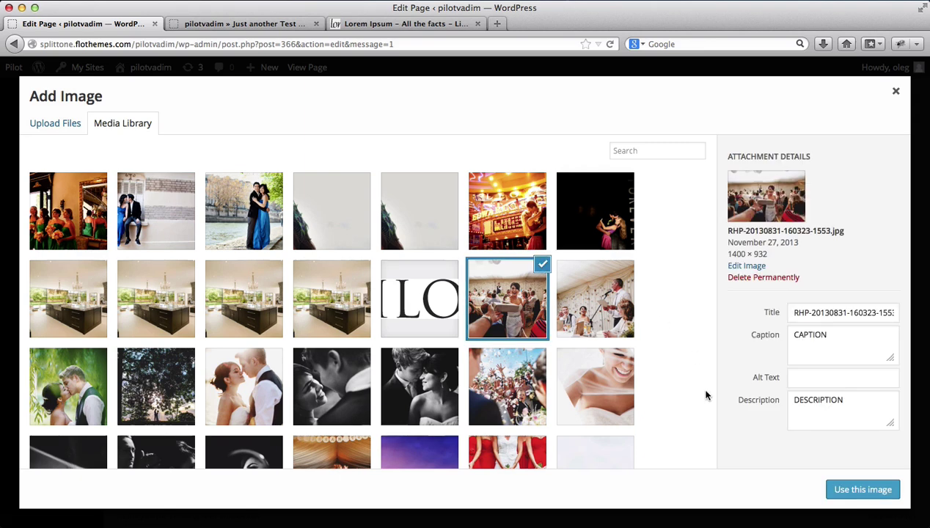
click(860, 490)
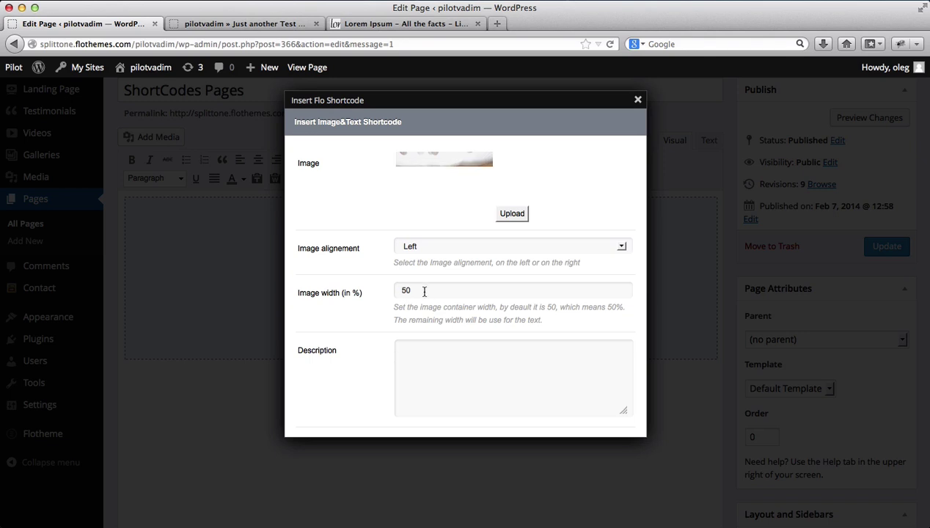
Fill the shortcode's description with the "What is Lorem Ipsum?" paragraph from lipsum.com and insert the shortcode into the page.
key(super+3)
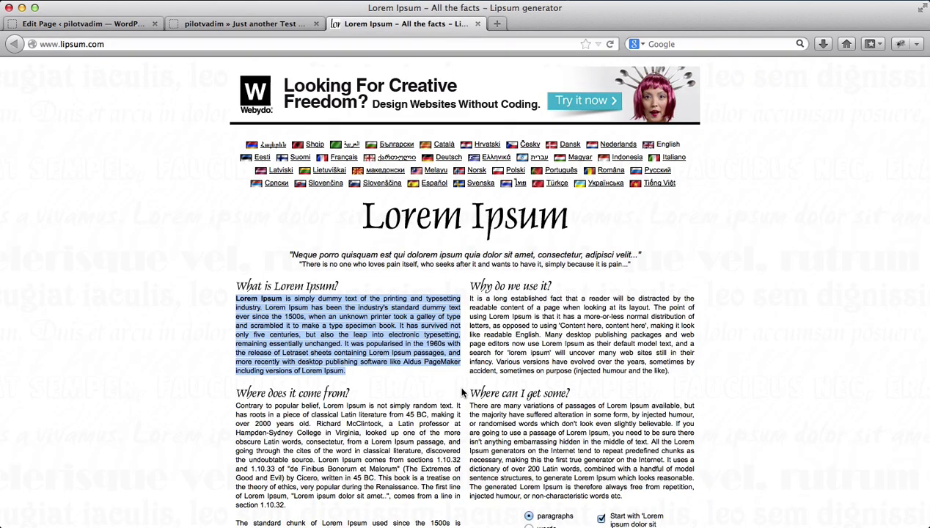
key(super+1)
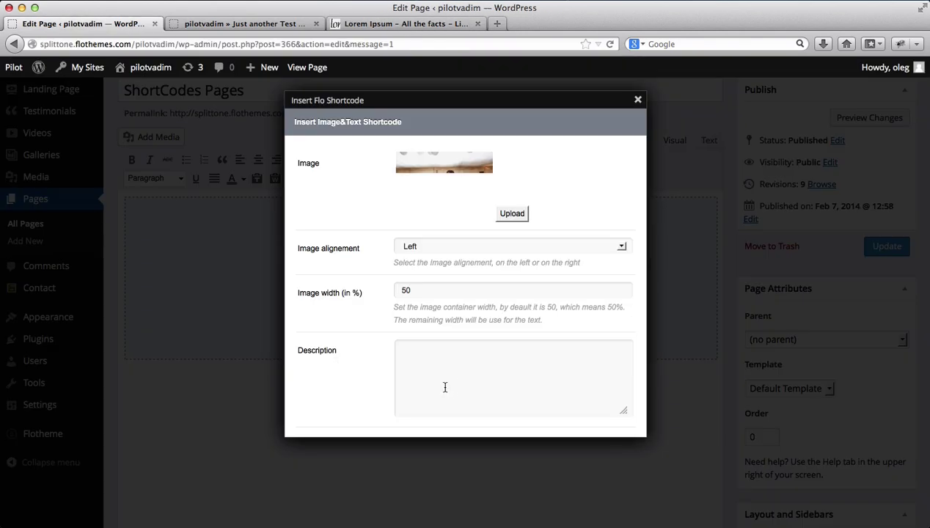
click(445, 387)
text(Lorem Ipsum is simply dummy text of the printing and typesetting industry. Lorem Ipsum has been the industry's standard dummy text ever since the 1500s, when an unknown printer took a galley of type and scrambled it to make a type specimen book. It has survived not only five centuries, but also the leap into electronic typesetting, remaining essentially unchanged. It was popularised in the 1960s with the release of Letraset sheets containing Lorem Ipsum passages, and more recently with desktop publishing software like Aldus PageMaker including versions of Lorem Ipsum.)
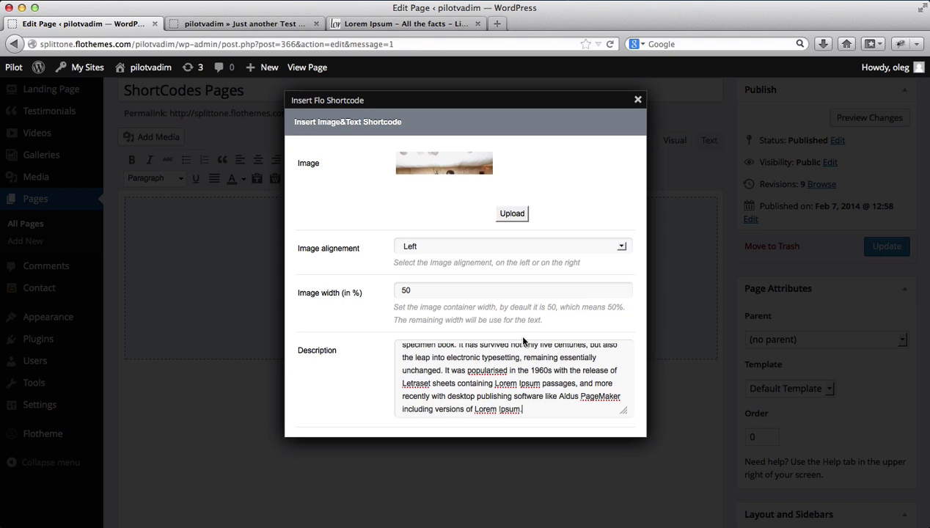
scroll(523, 339, down, 2)
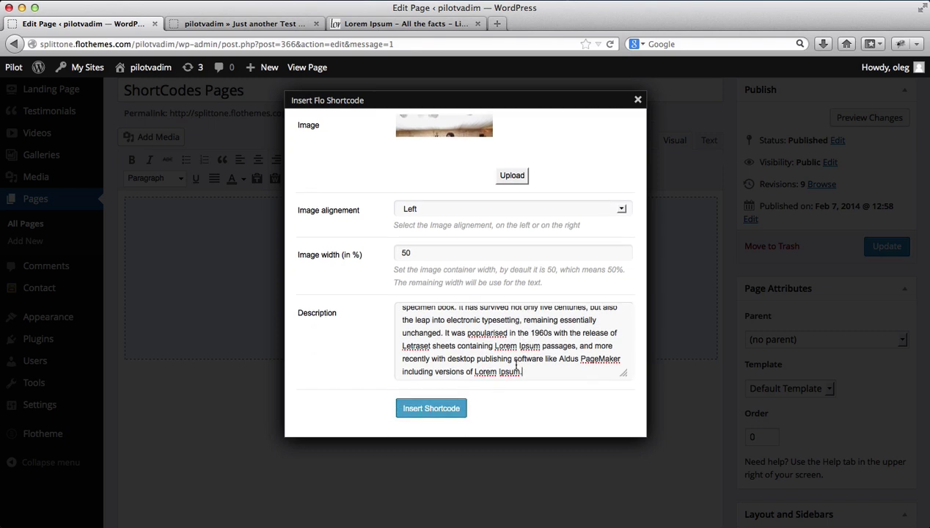
click(430, 409)
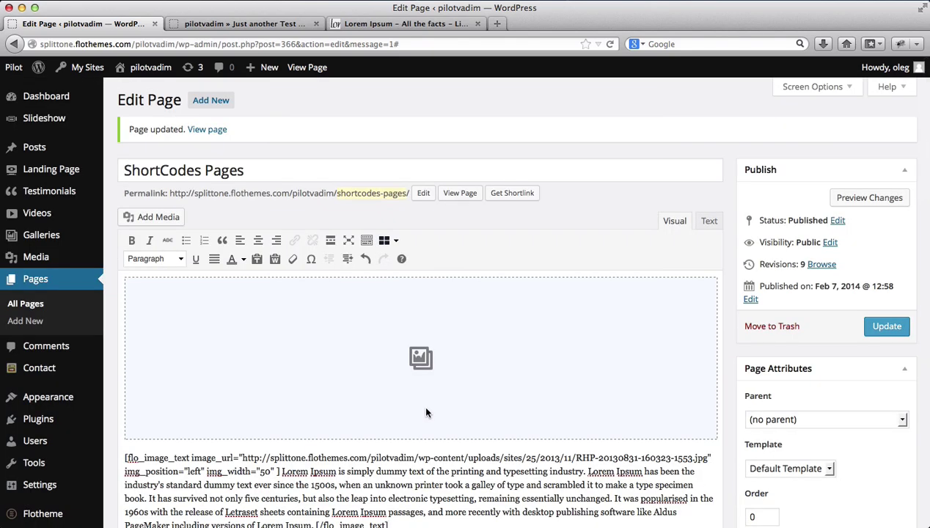
Update the page with the new shortcode and view the image and text block on the live page.
scroll(425, 413, down, 3)
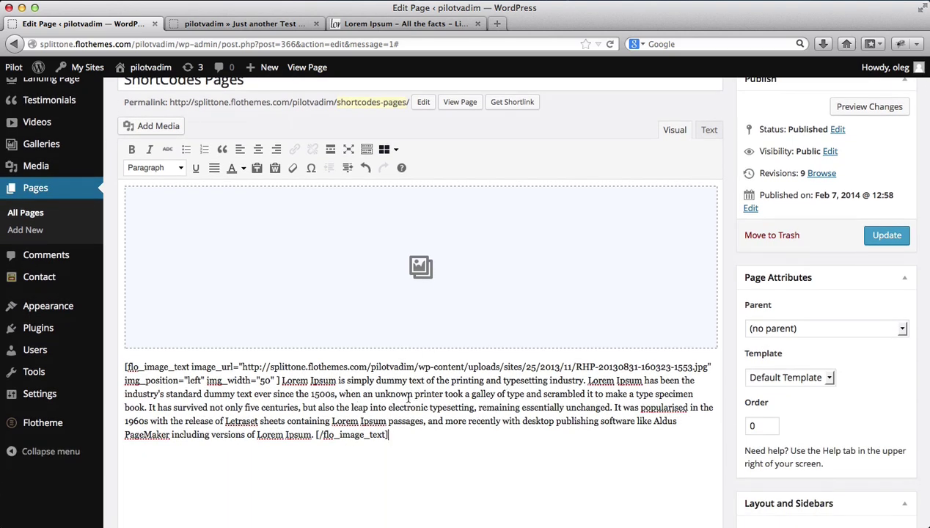
click(897, 236)
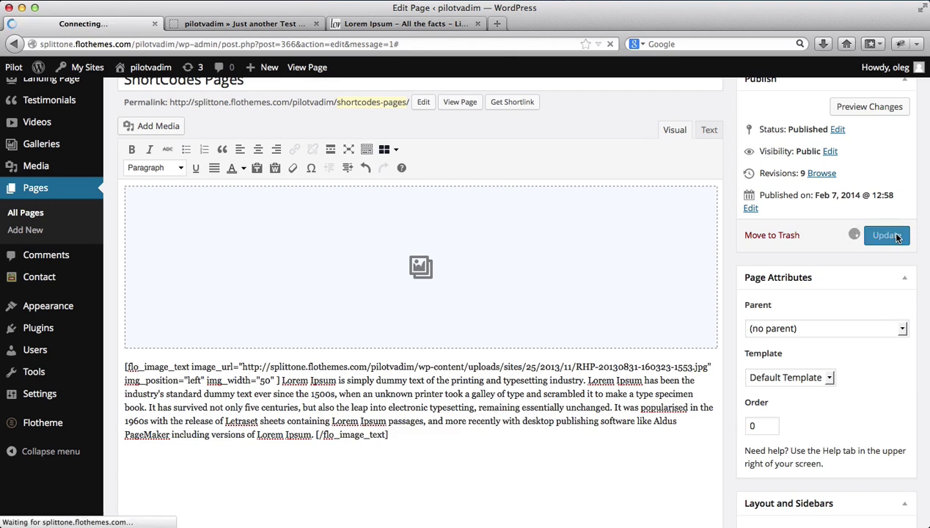
key(ctrl+Tab)
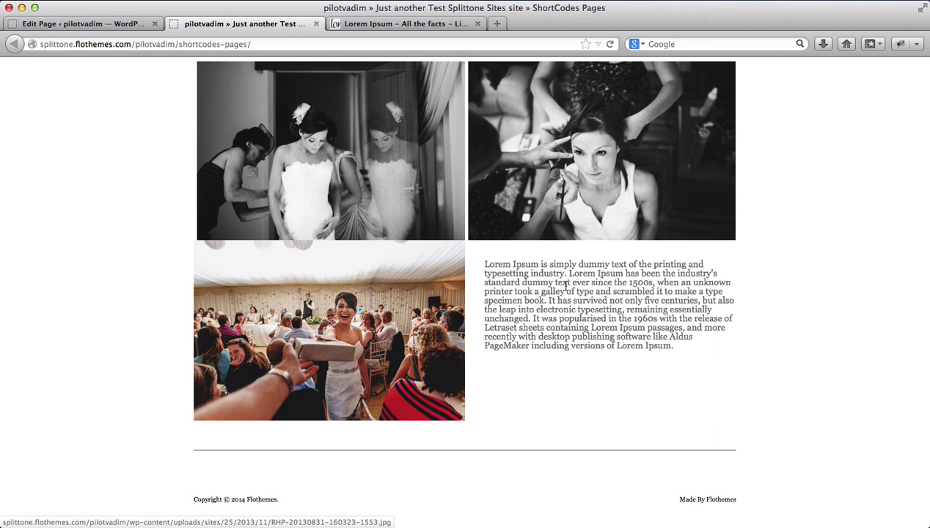
In the page editor, split the Image&Text description into two paragraphs after "Lorem Ipsum is simply dummy text of the printing and typesetting industry.".
key(ctrl+shift+Tab)
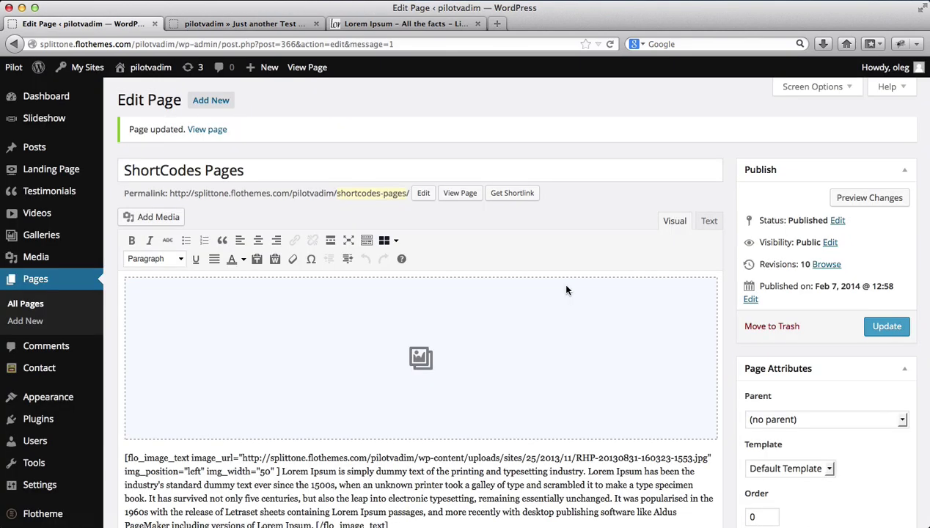
scroll(566, 289, down, 4)
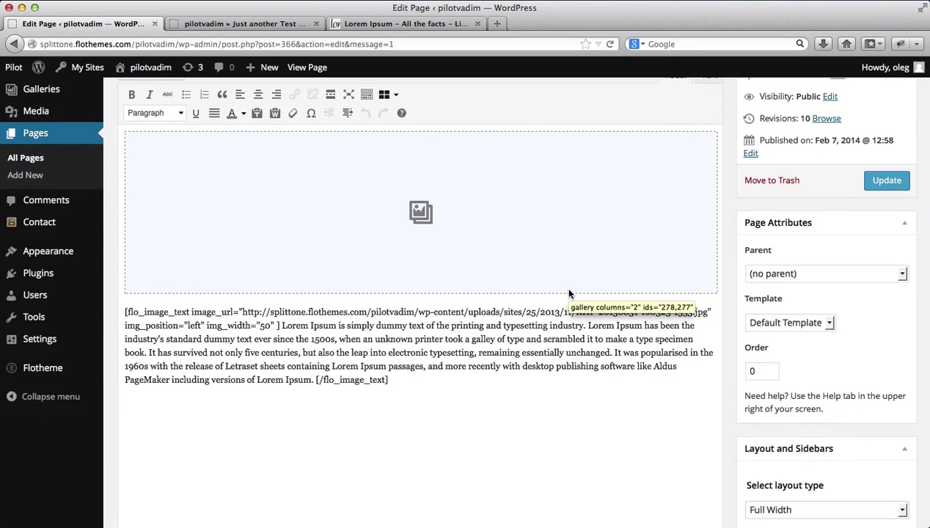
click(587, 325)
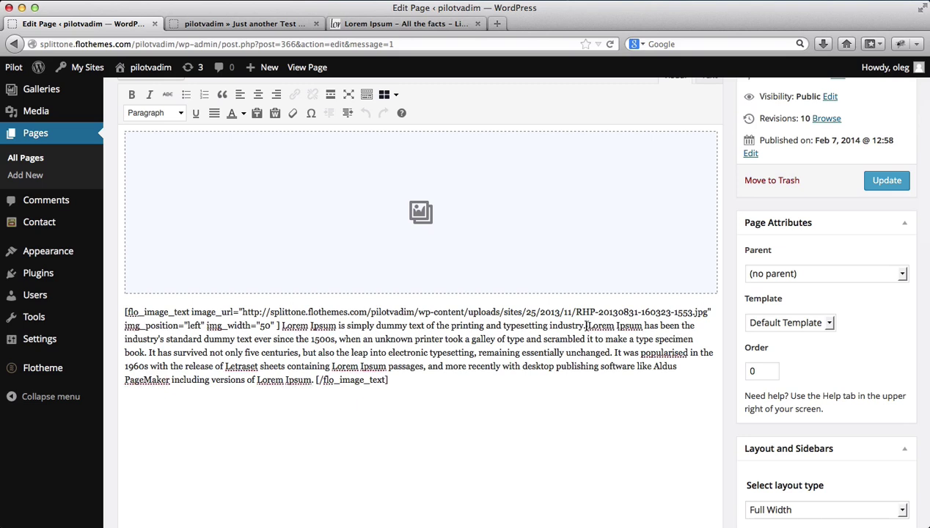
key(Return)
key(Return)
key(BackSpace)
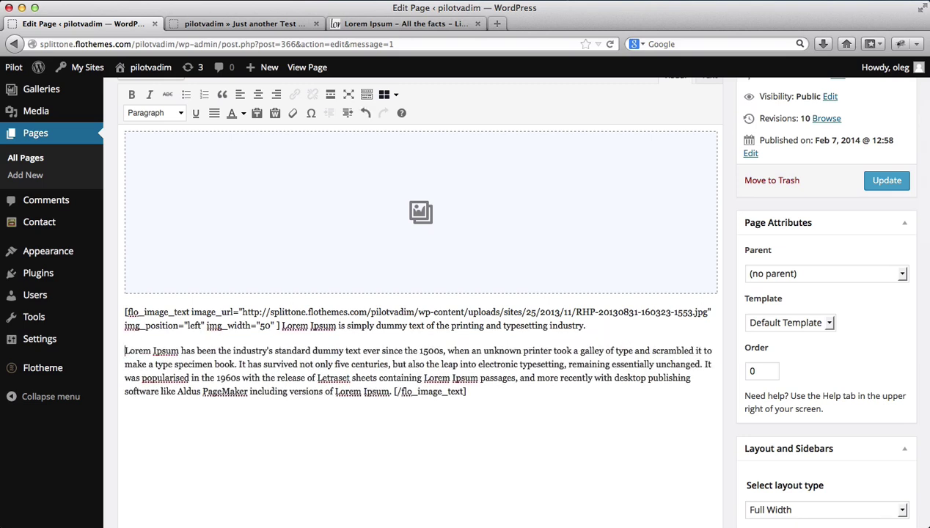
Make the description's first sentence bold, from "Lorem Ipsum is simply" to "typesetting industry.".
click(281, 326)
drag(281, 326, 589, 326)
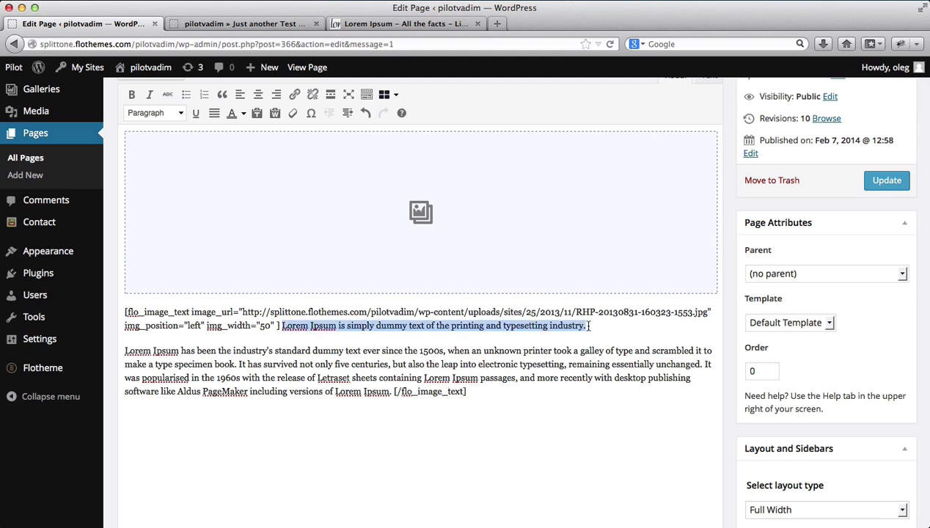
click(132, 95)
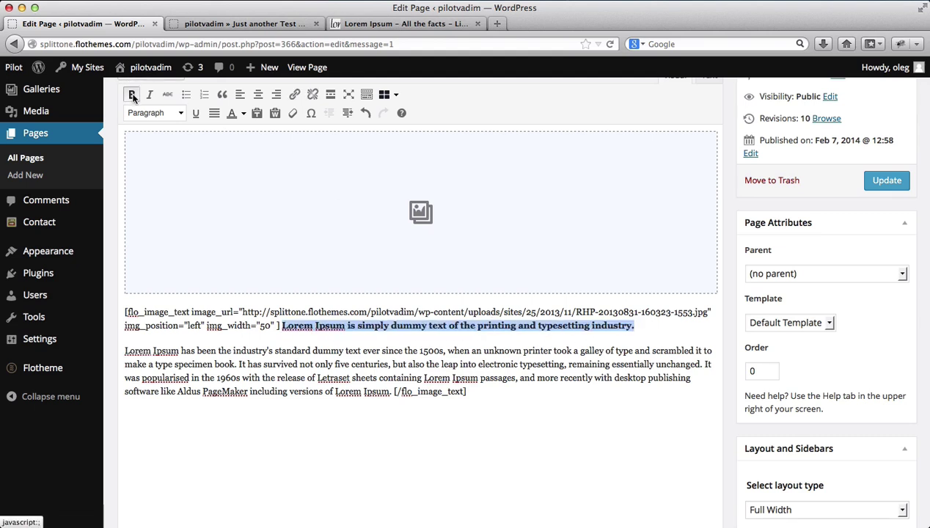
Update the page and reload the live page to check the bold opening line and separate paragraph beside the image.
click(885, 181)
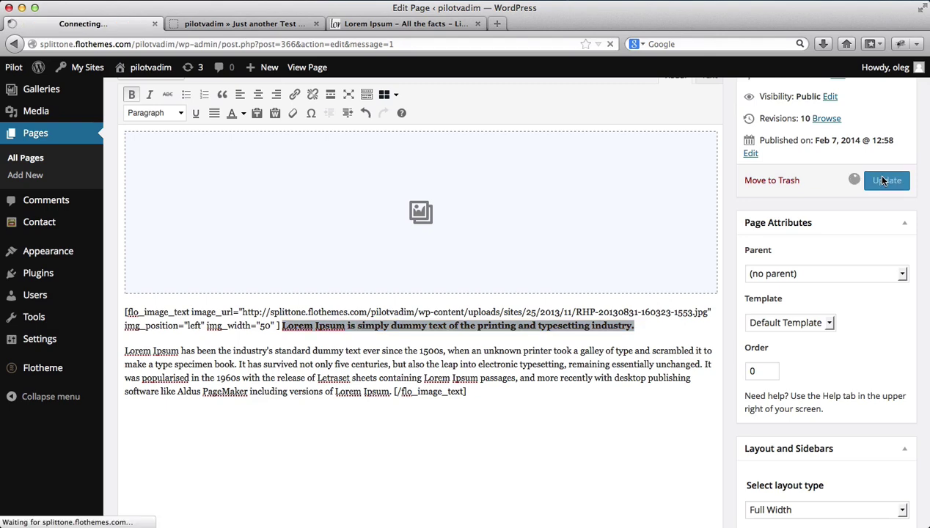
key(ctrl+Tab)
key(super+r)
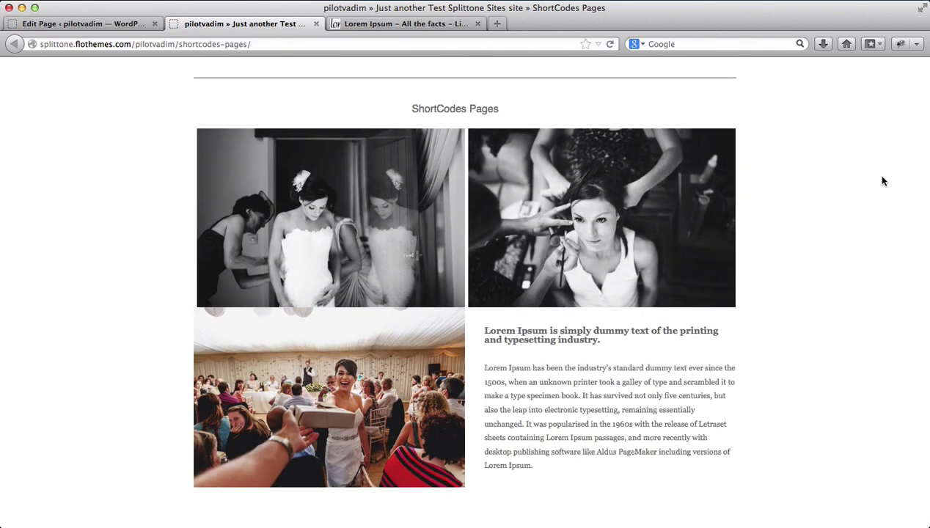
scroll(883, 181, down, 3)
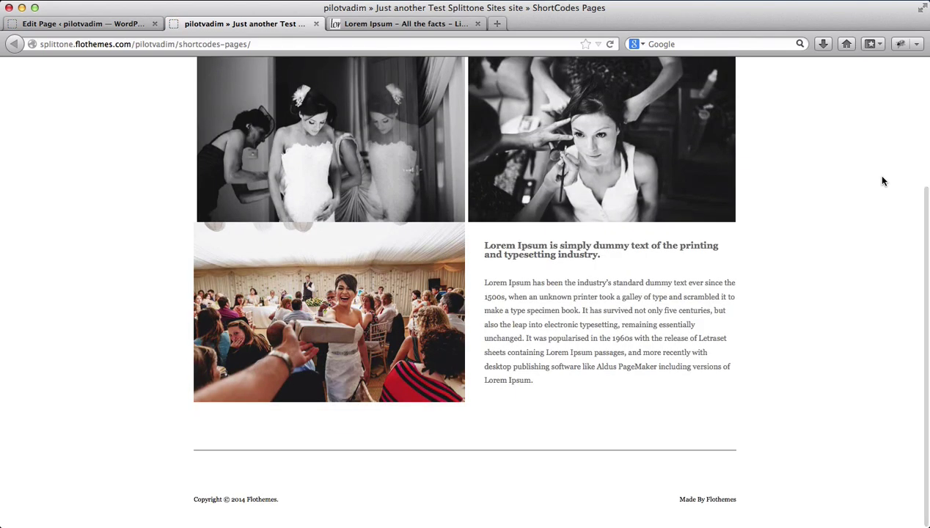
key(ctrl+shift+Tab)
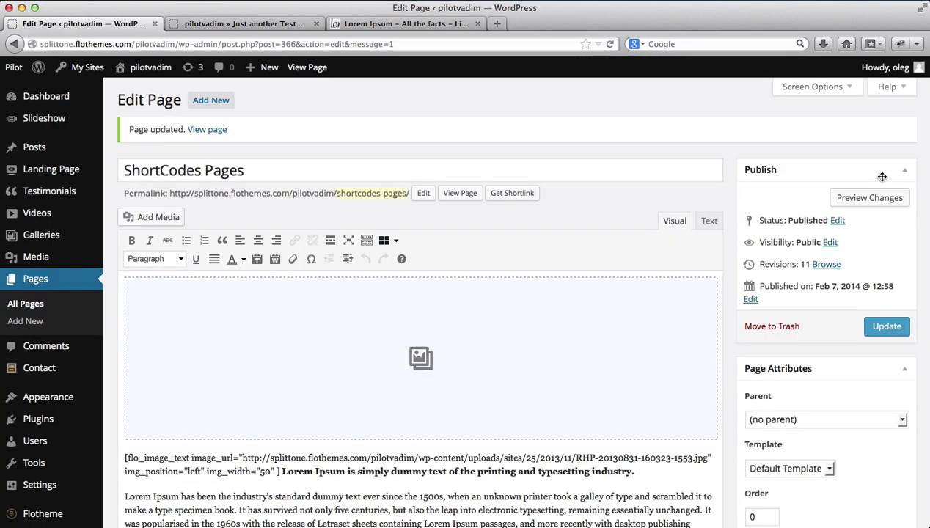
scroll(814, 251, down, 5)
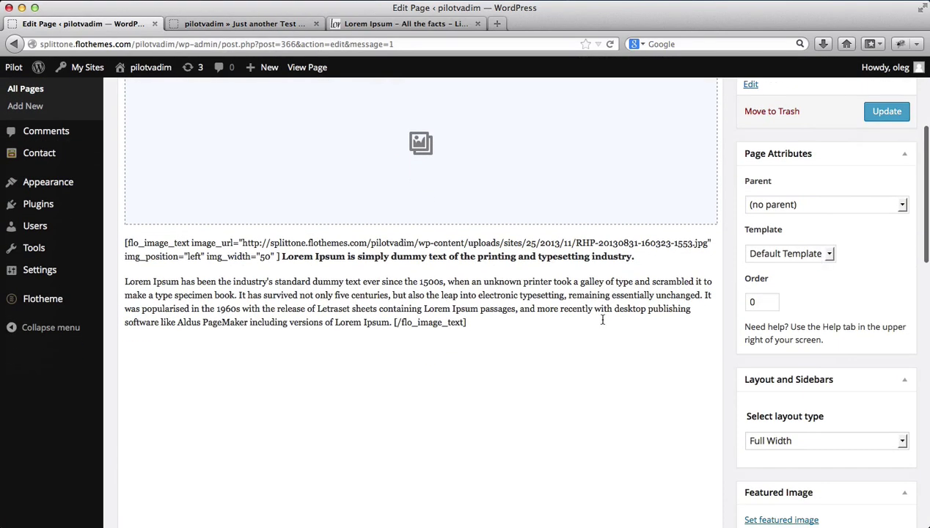
key(ctrl+Tab)
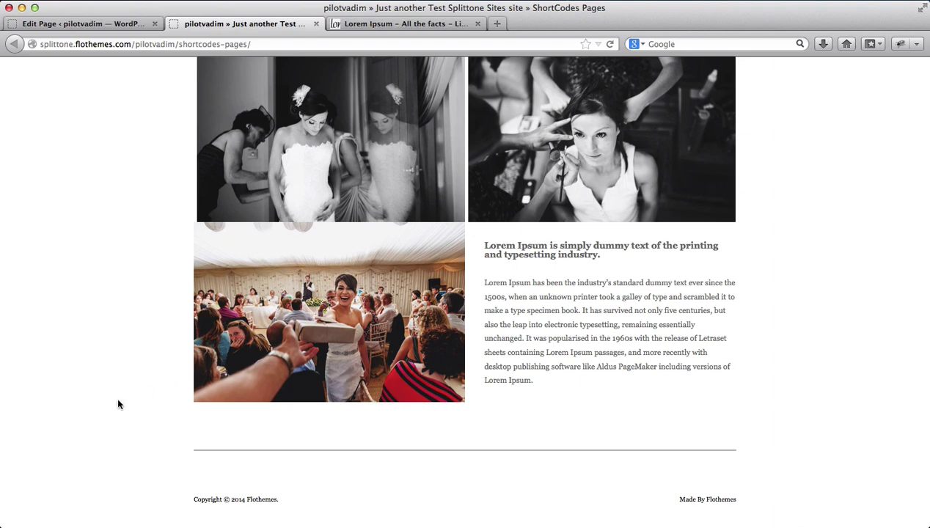
key(ctrl+shift+Tab)
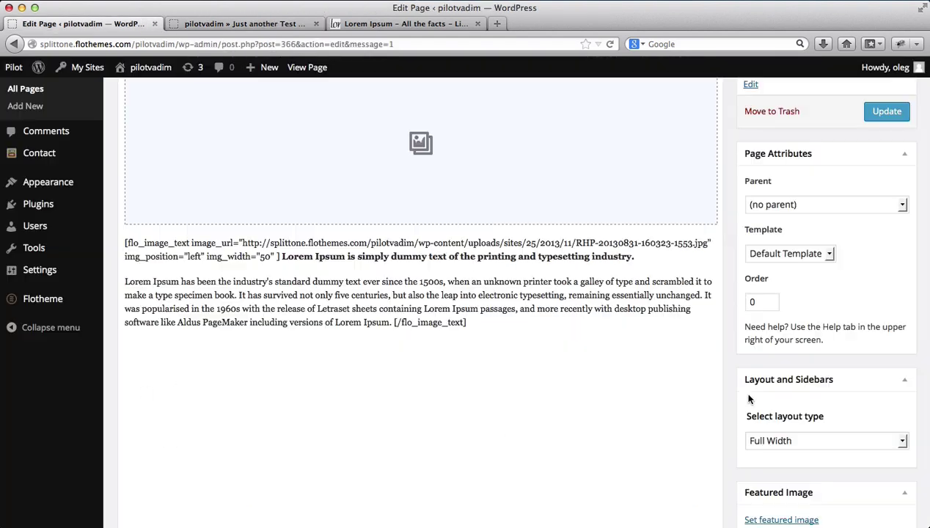
click(575, 388)
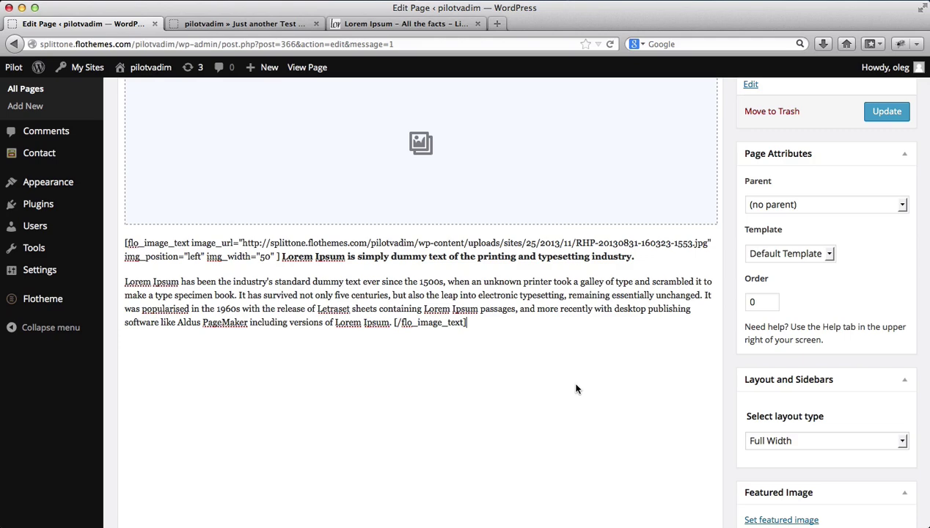
scroll(576, 389, up, 5)
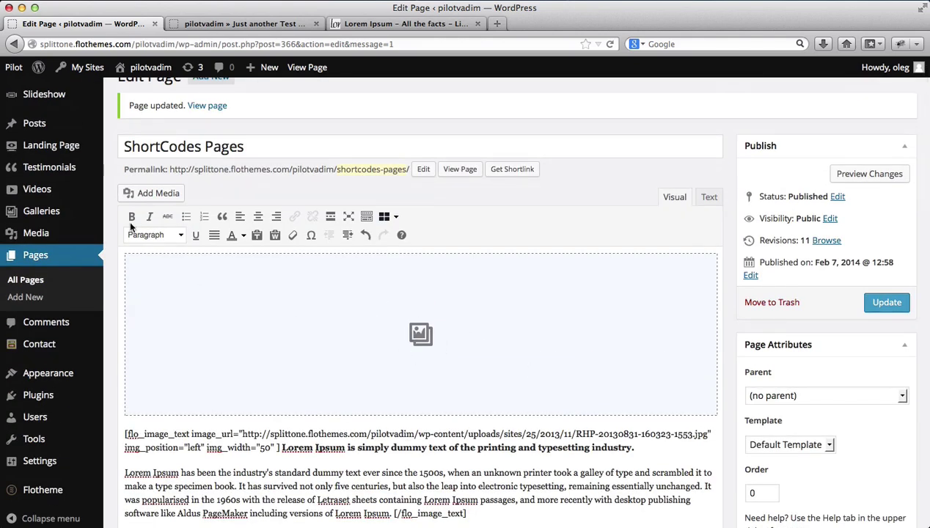
click(162, 193)
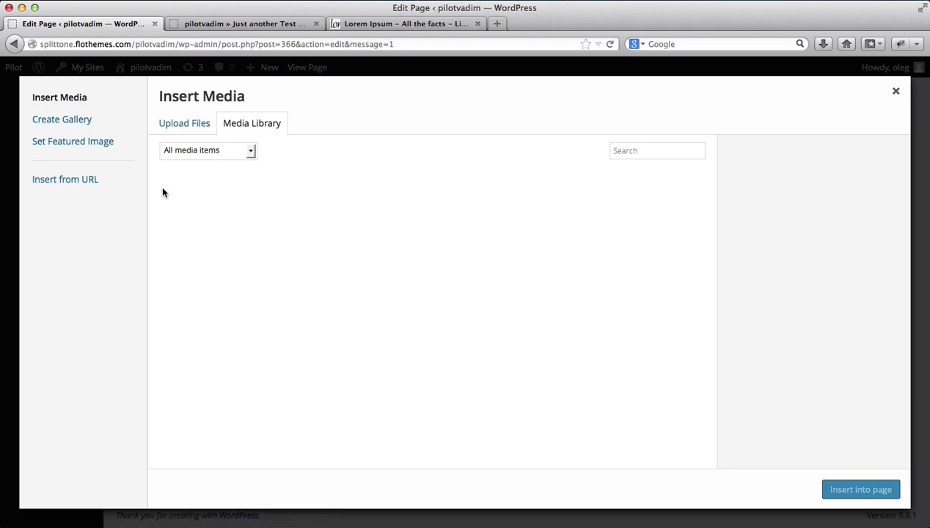
scroll(564, 314, down, 1)
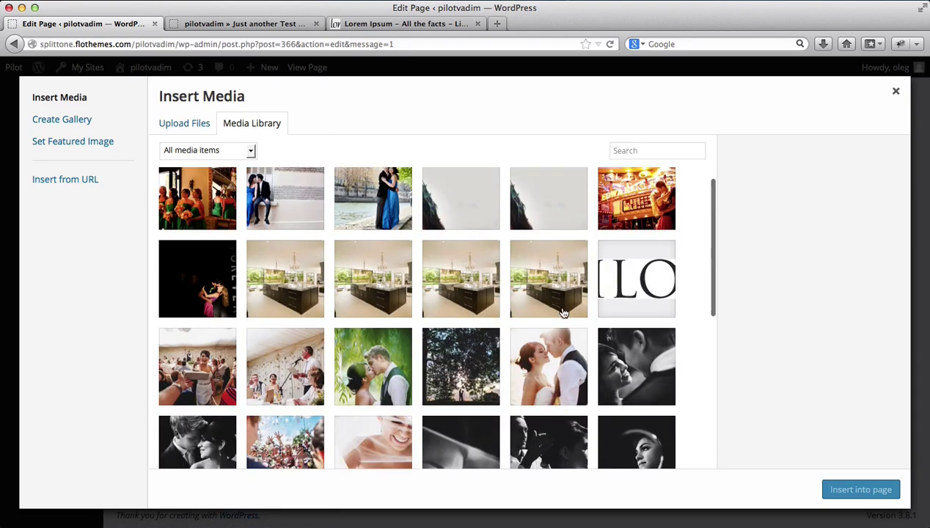
scroll(564, 313, down, 5)
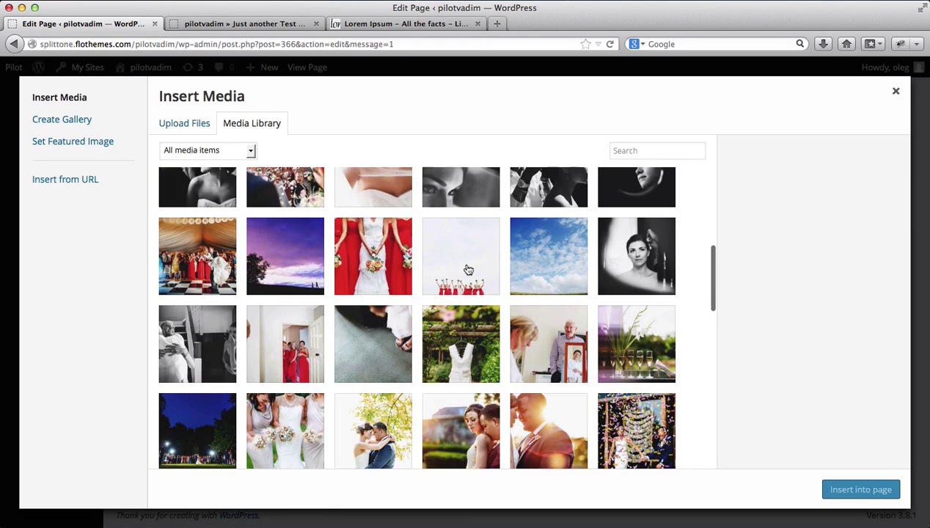
click(468, 271)
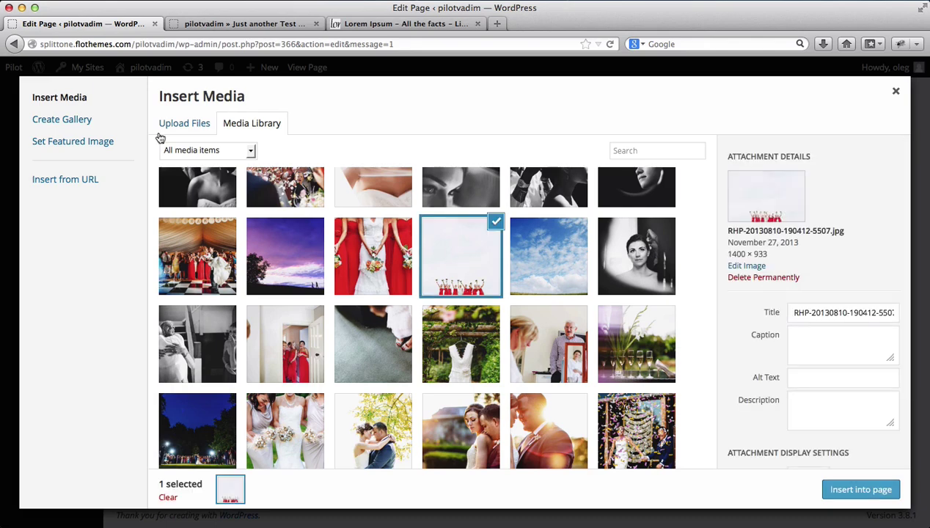
Create a gallery from the selected image, set it to 1 column and insert it into the page.
click(93, 120)
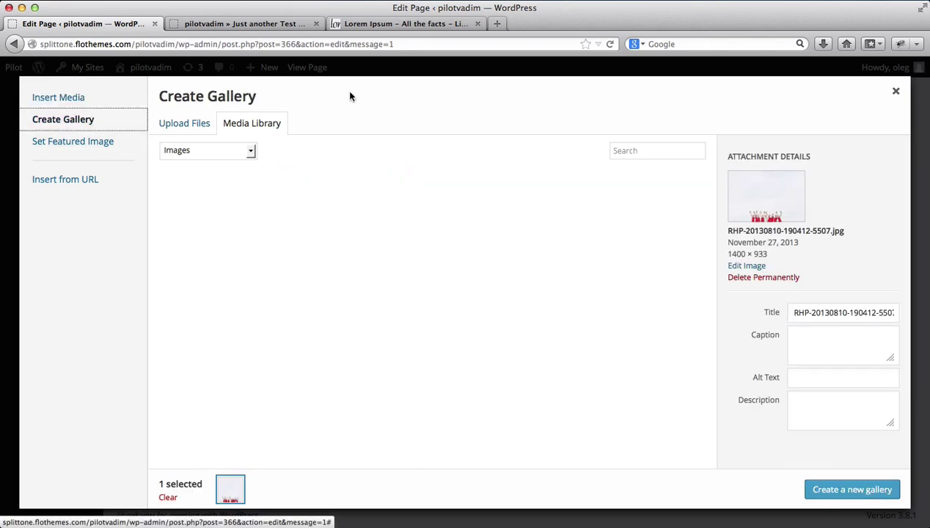
click(825, 491)
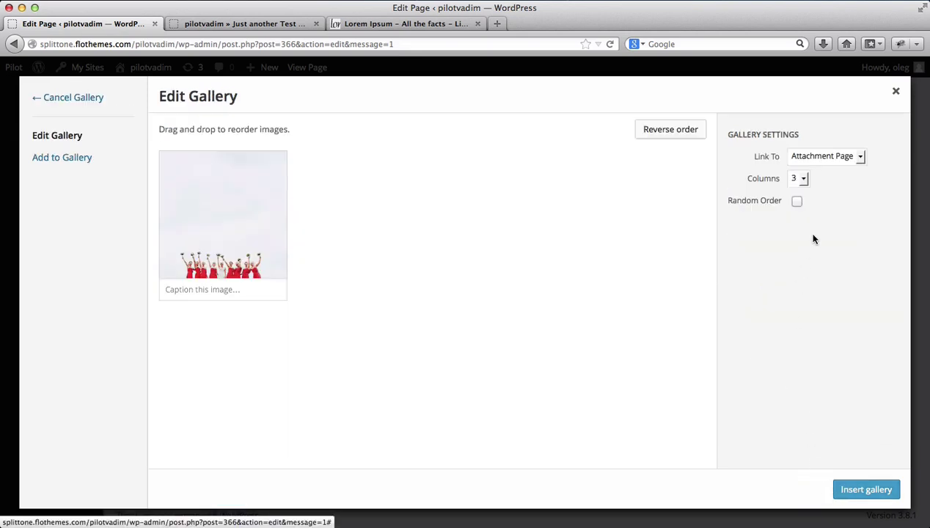
click(802, 179)
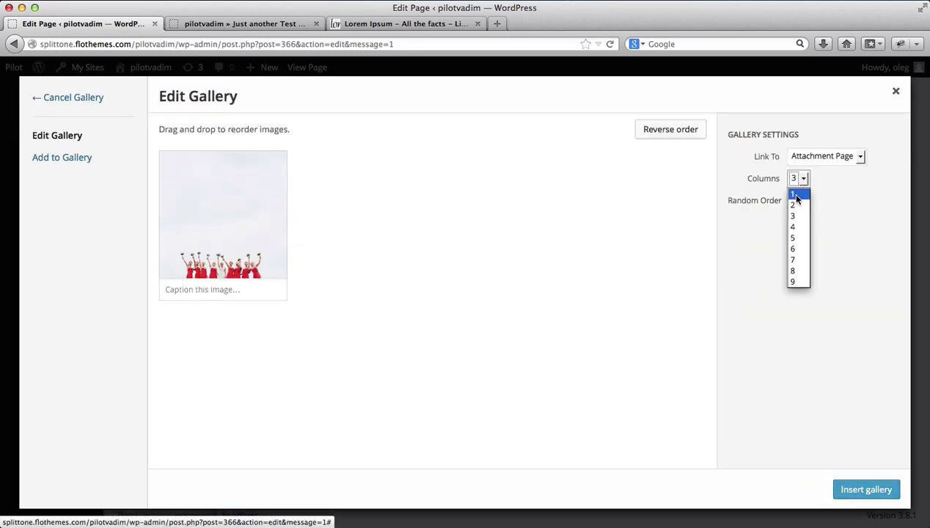
click(798, 195)
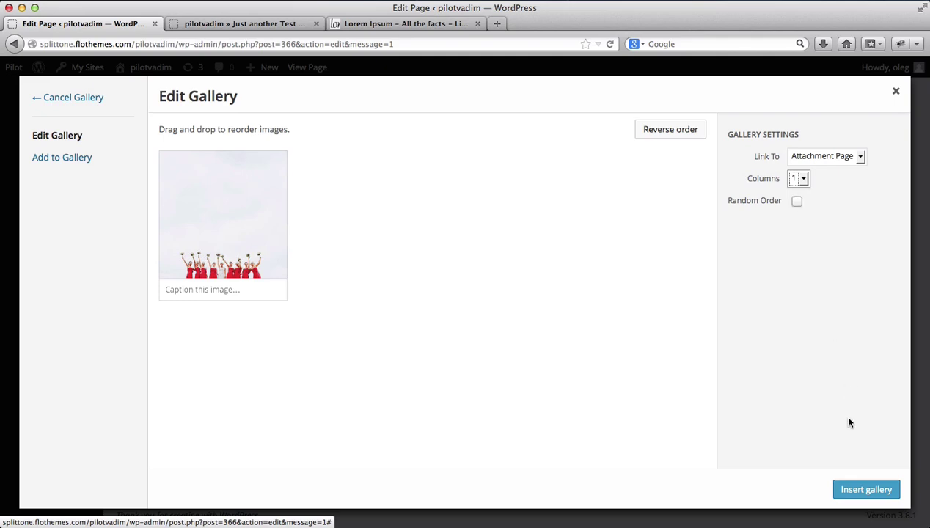
click(866, 490)
Update the page with the one-column gallery and reload the live page to view the full-width image below the text.
scroll(617, 433, down, 5)
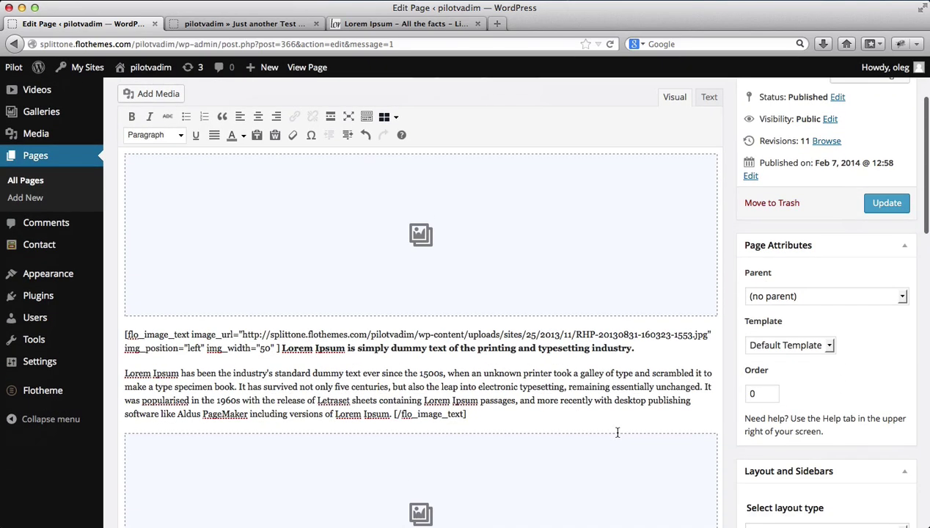
scroll(595, 250, down, 3)
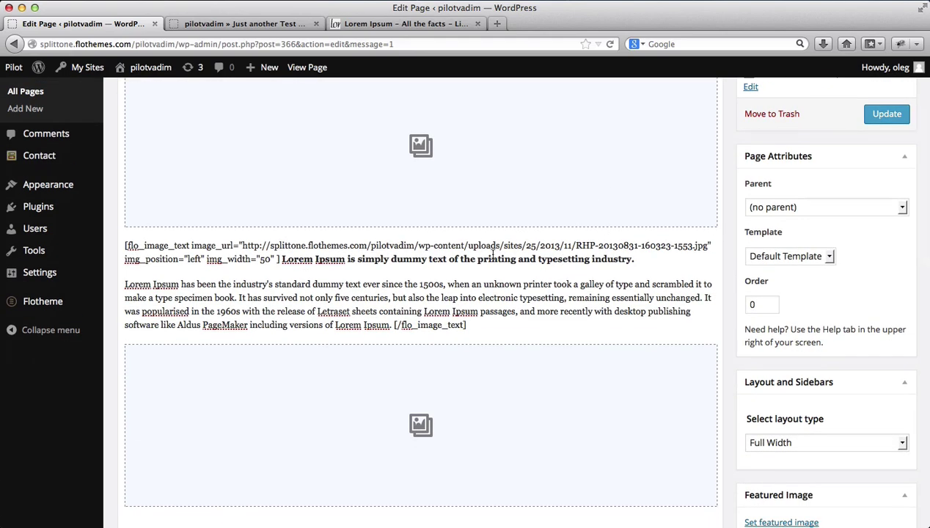
scroll(460, 288, down, 4)
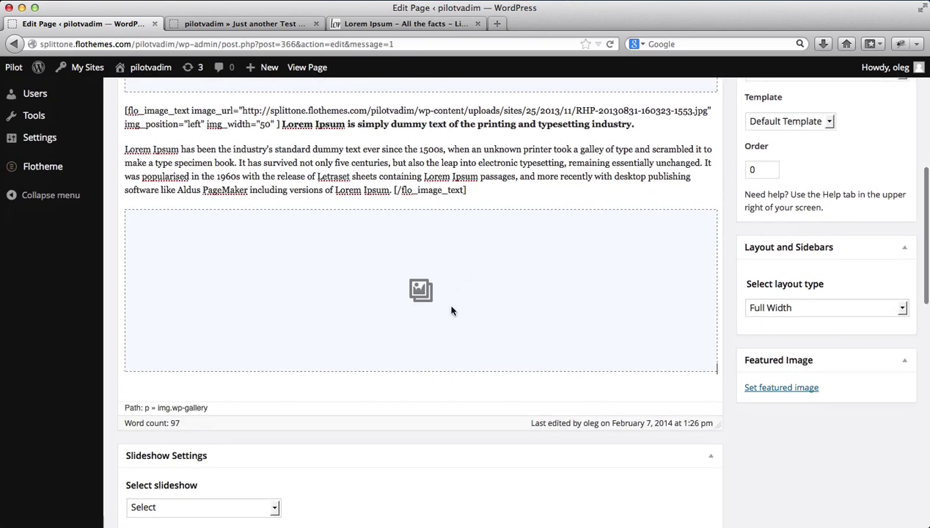
scroll(688, 332, up, 7)
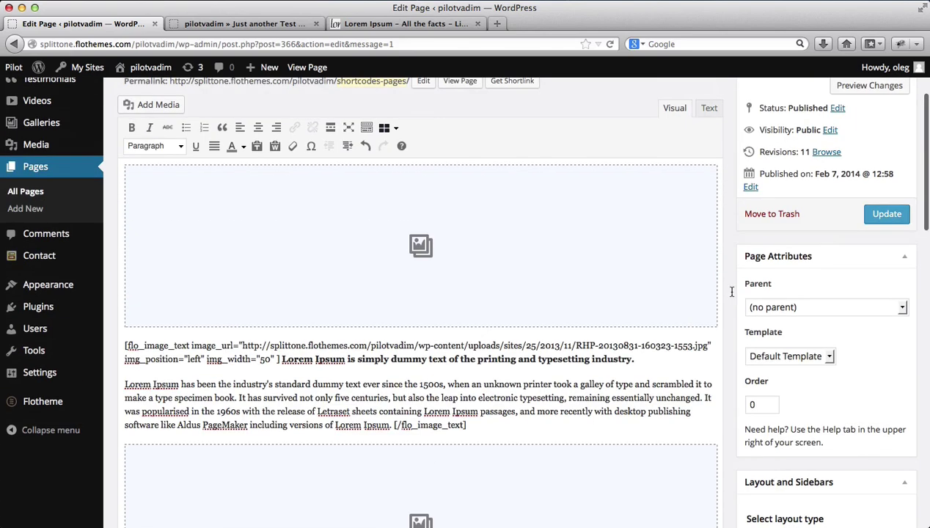
click(887, 215)
key(ctrl+Tab)
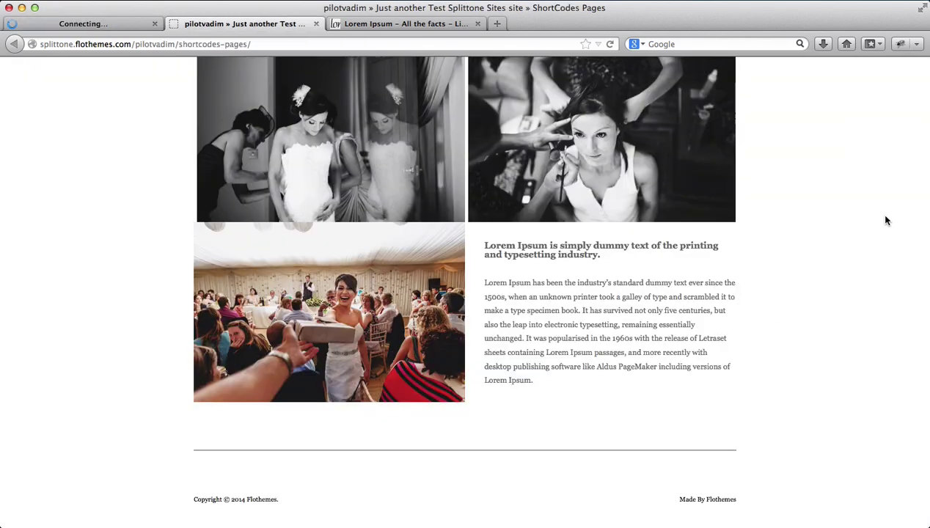
key(super+r)
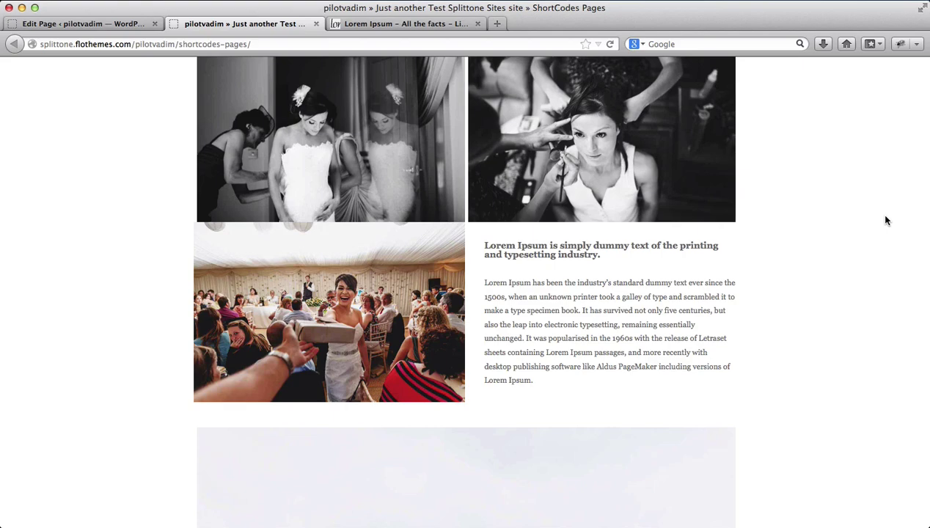
scroll(886, 220, down, 5)
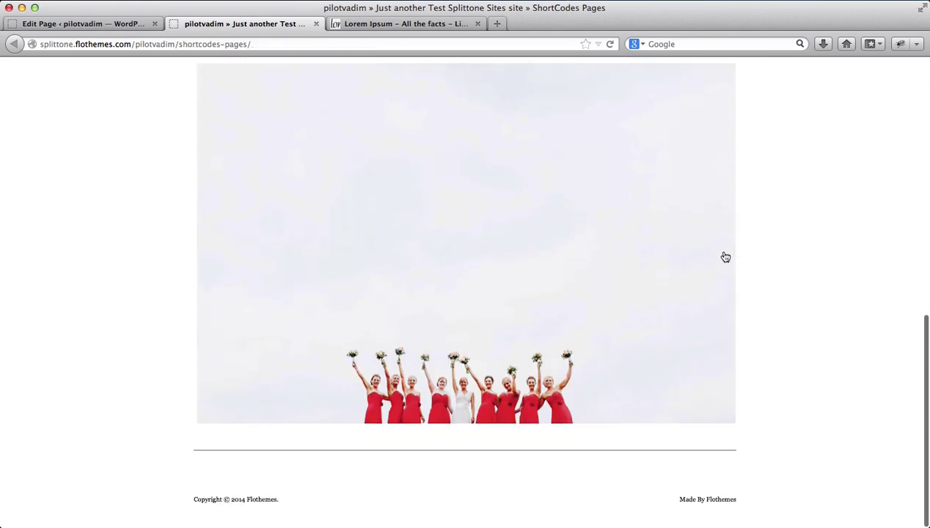
scroll(768, 264, up, 3)
scroll(768, 266, up, 2)
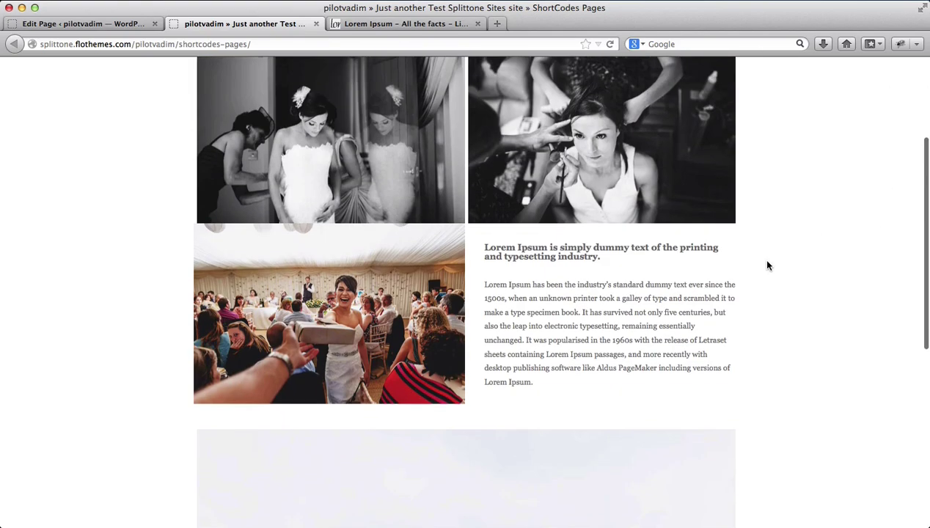
Return to the page editor and start a new empty line below the one-column gallery at the end of the content.
key(ctrl+shift+Tab)
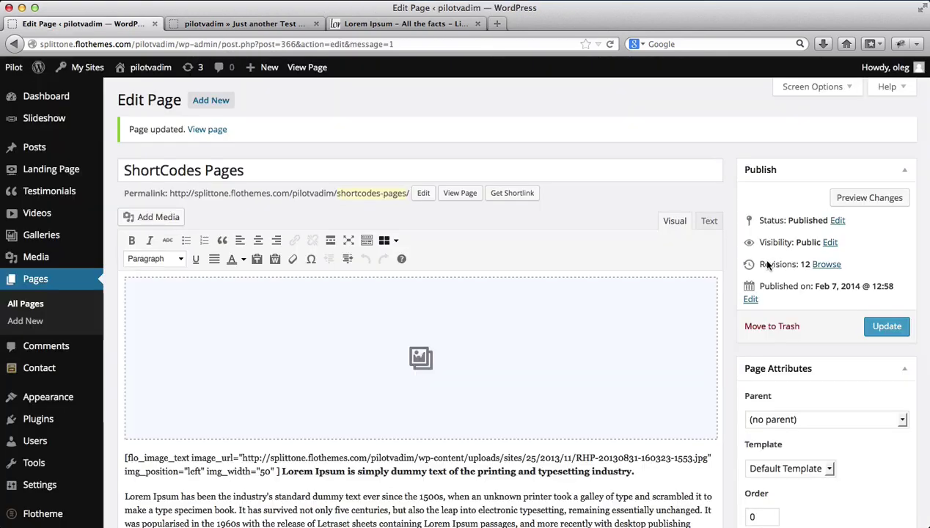
scroll(739, 331, down, 1)
scroll(740, 332, down, 2)
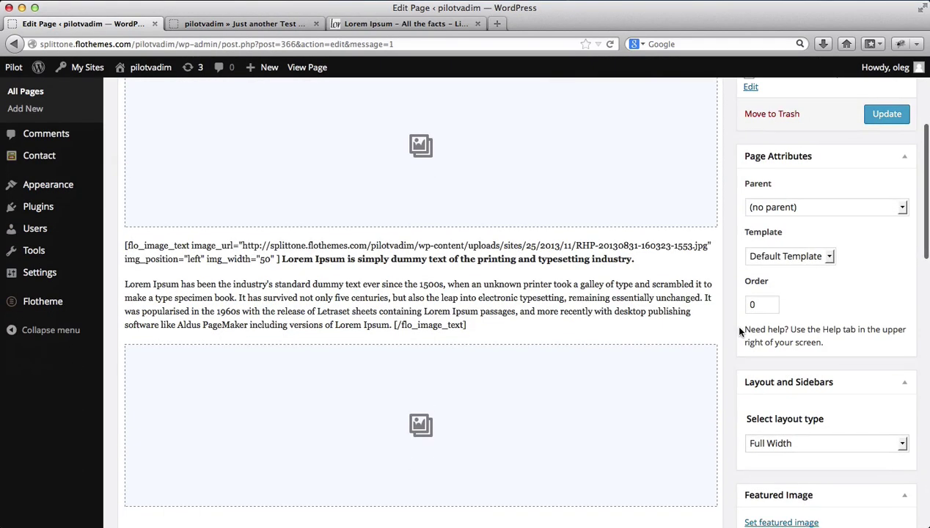
scroll(616, 330, down, 2)
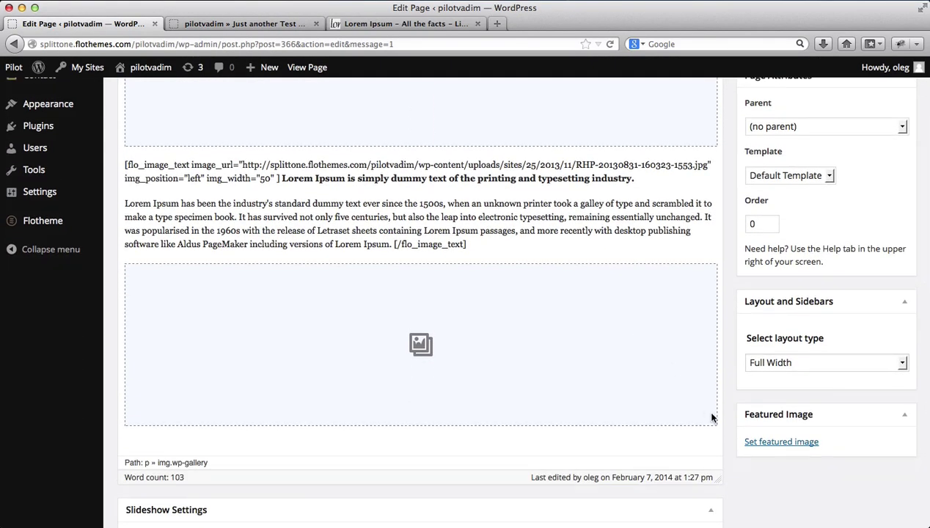
click(711, 414)
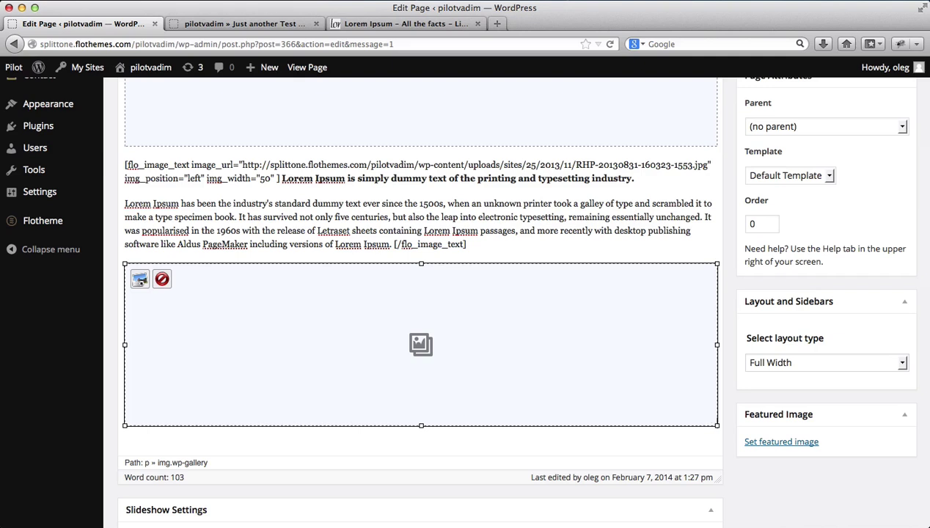
key(Return)
key(Return)
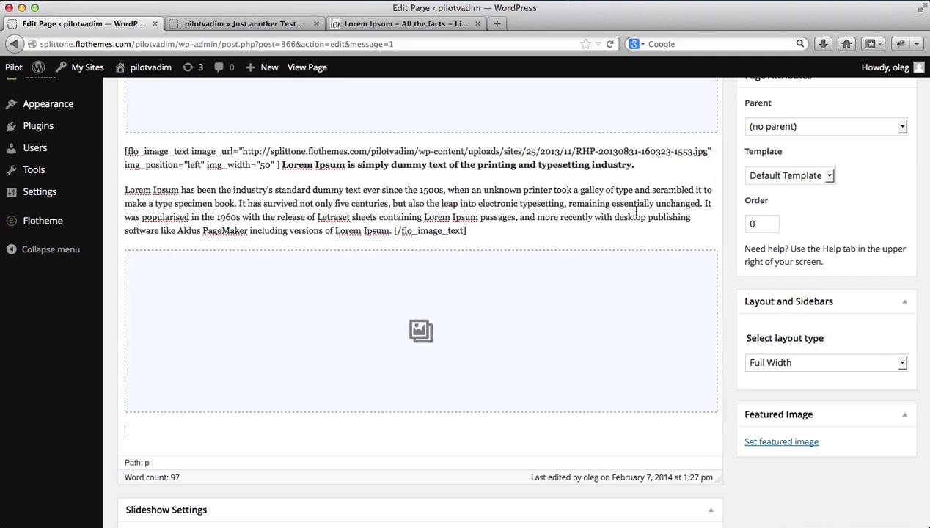
scroll(660, 209, up, 1)
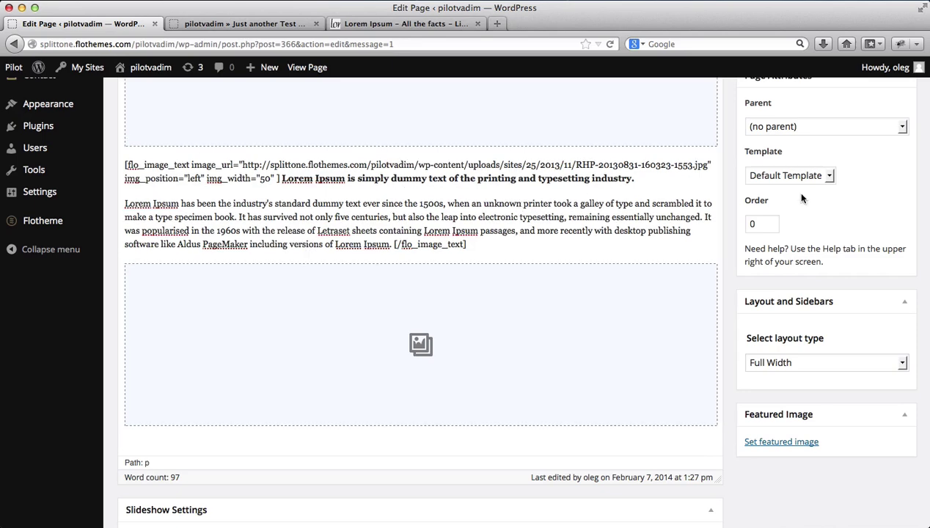
scroll(802, 203, up, 5)
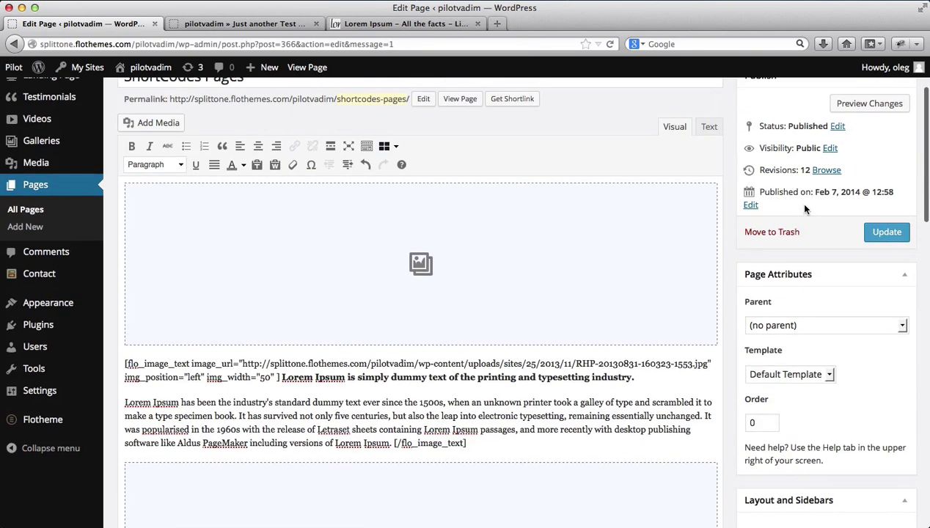
click(394, 148)
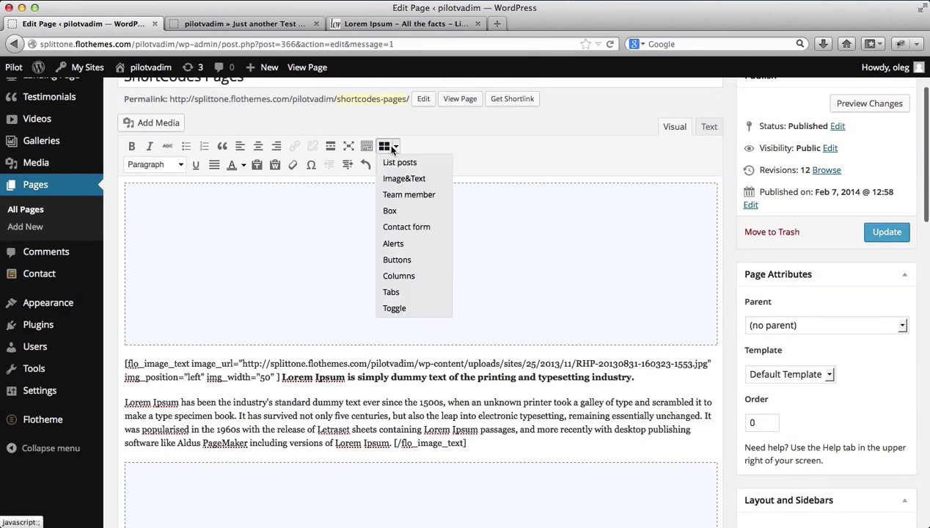
click(426, 182)
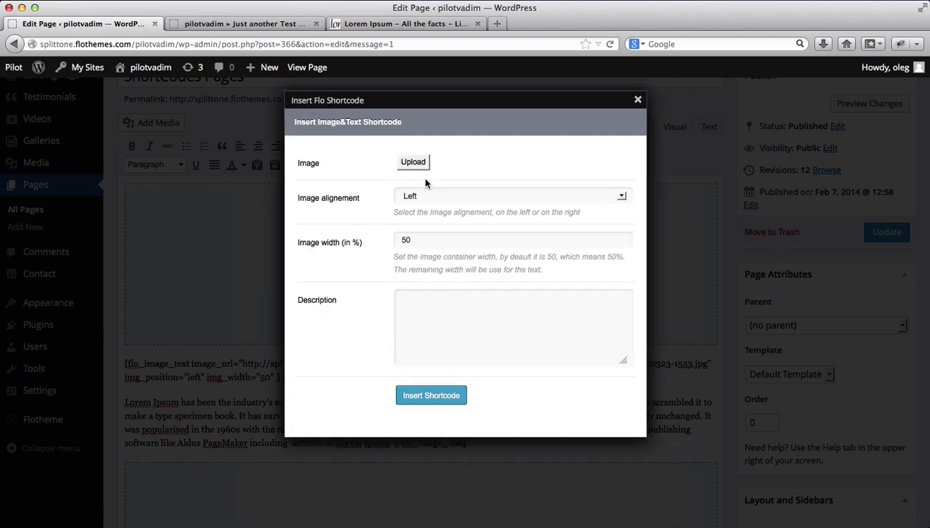
click(420, 164)
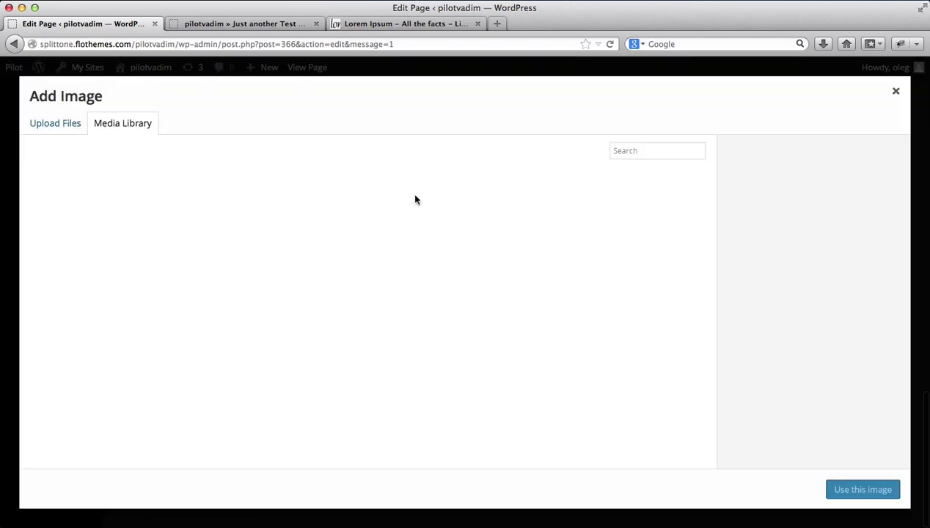
click(421, 376)
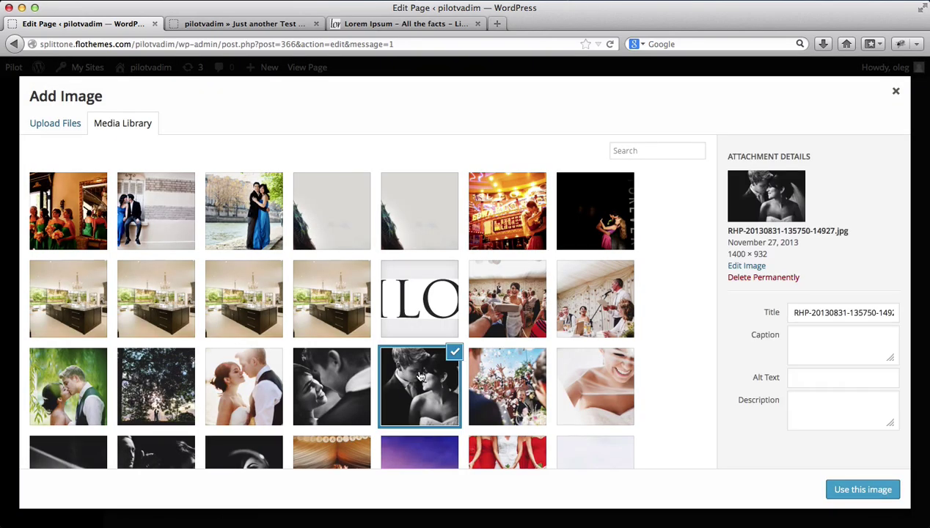
click(856, 489)
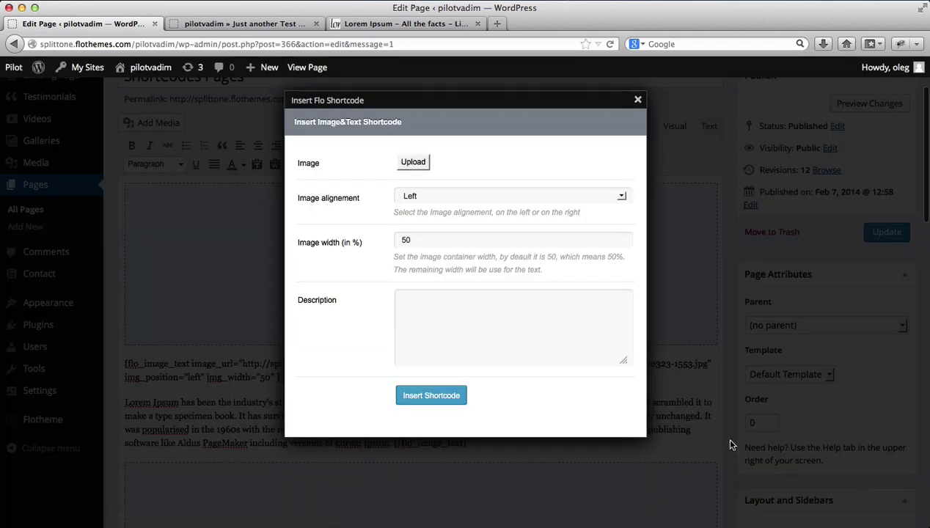
Align the shortcode's image to the Right, fill the description with the Lorem Ipsum paragraph and insert the shortcode.
click(443, 194)
click(441, 225)
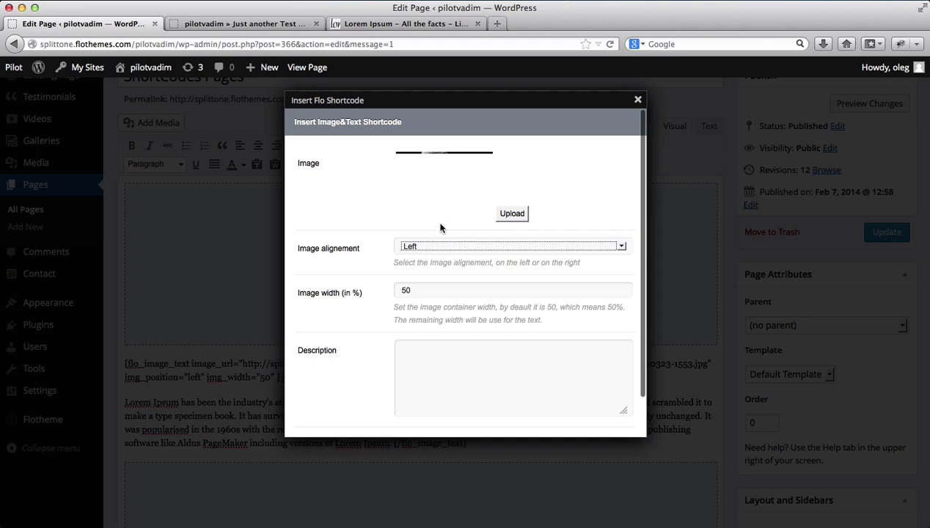
click(434, 248)
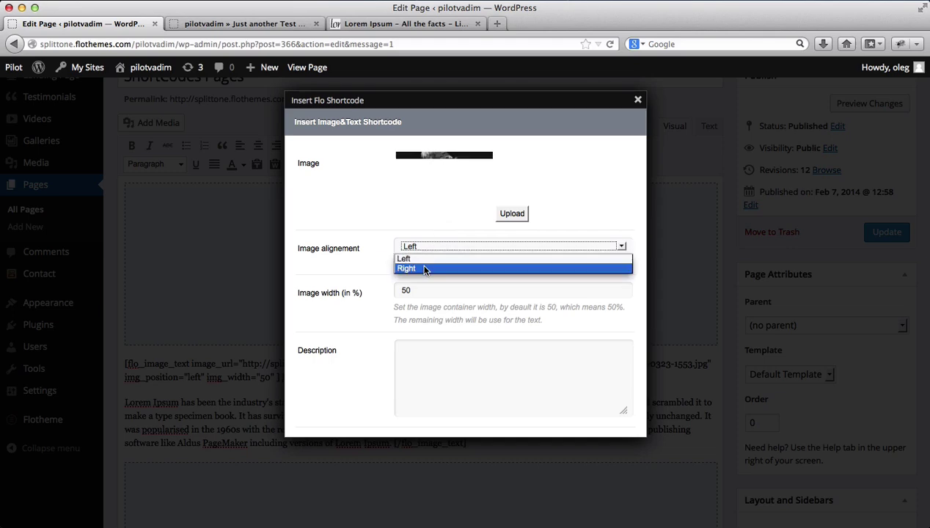
click(422, 268)
click(446, 380)
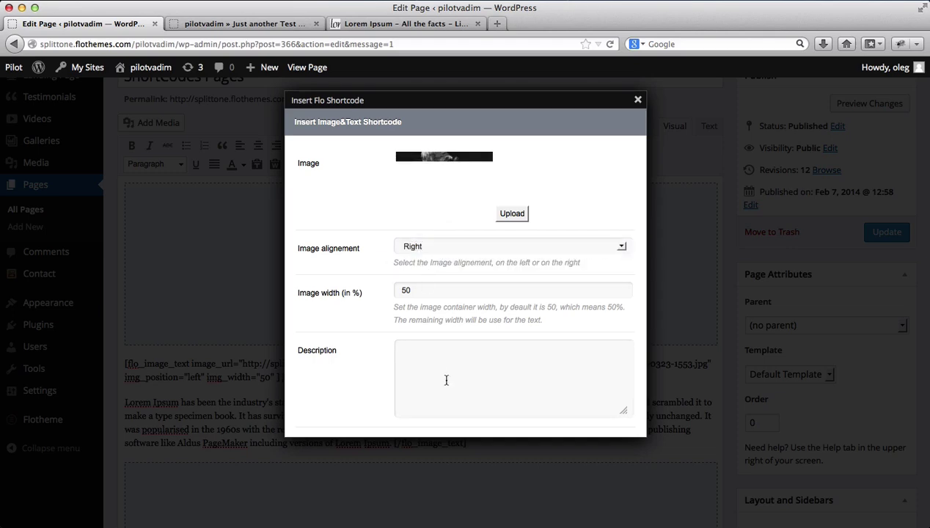
text(Lorem Ipsum has been the industry's standard dummy text ever since the 1500s, when an unknown printer took a galley of type and scrambled it to make a type specimen book. It has survived not only five centuries, but also the leap into electronic typesetting, remaining essentially unchanged. It was popularised in the 1960s with the release of Letraset sheets containing Lorem Ipsum passages, and more recently with desktop publishing software like Aldus PageMaker including versions of Lorem Ipsum.)
scroll(552, 316, down, 2)
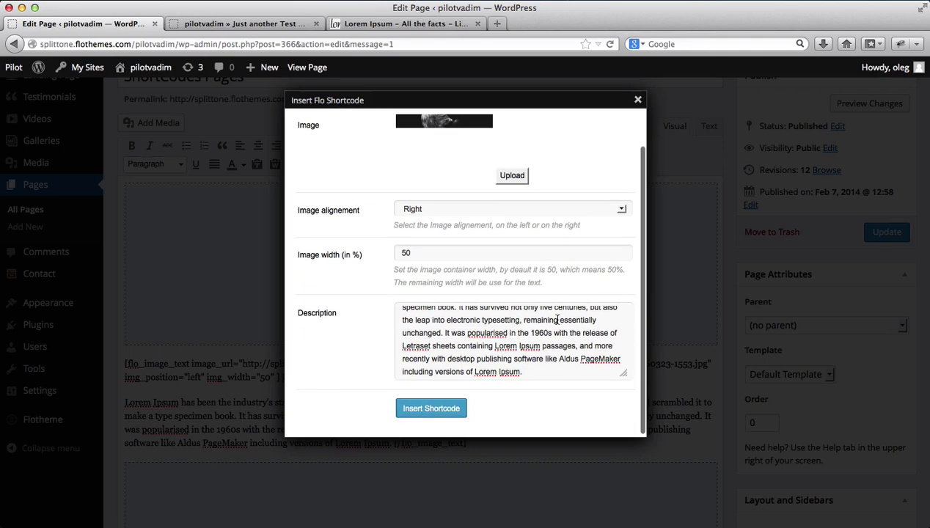
click(433, 408)
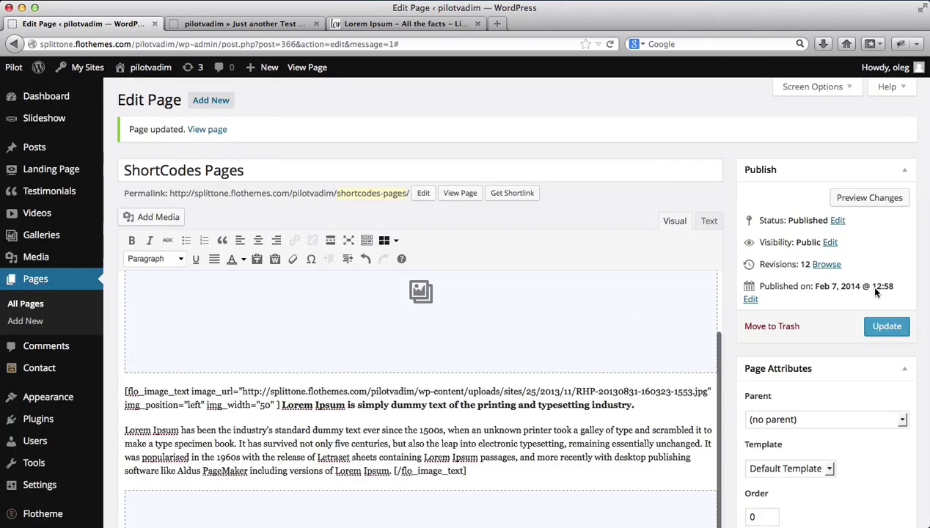
Update the page and check the new Image&Text block below the full-width image on the live page.
scroll(614, 391, down, 1)
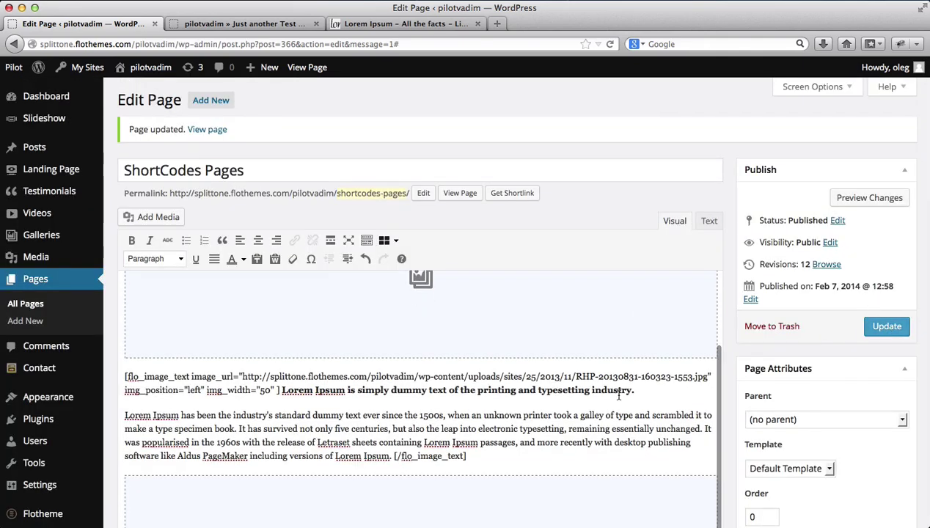
click(884, 330)
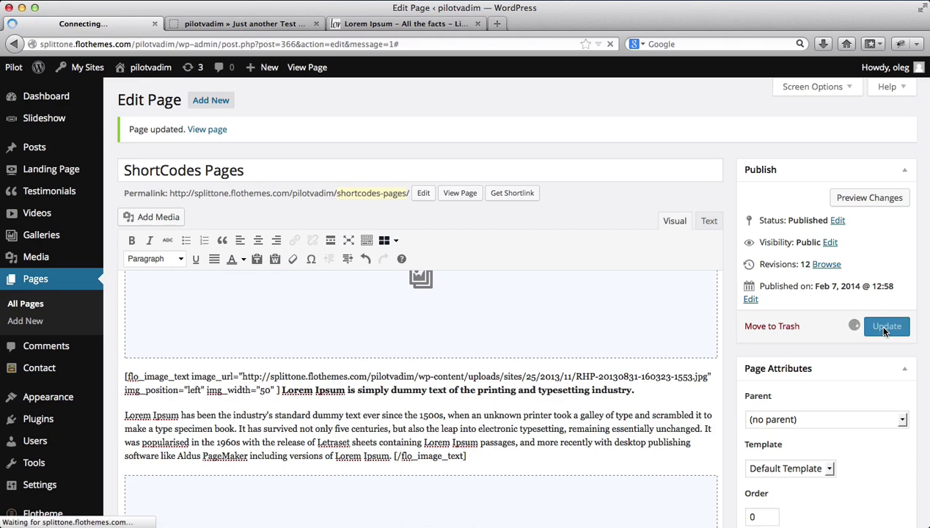
key(ctrl+Tab)
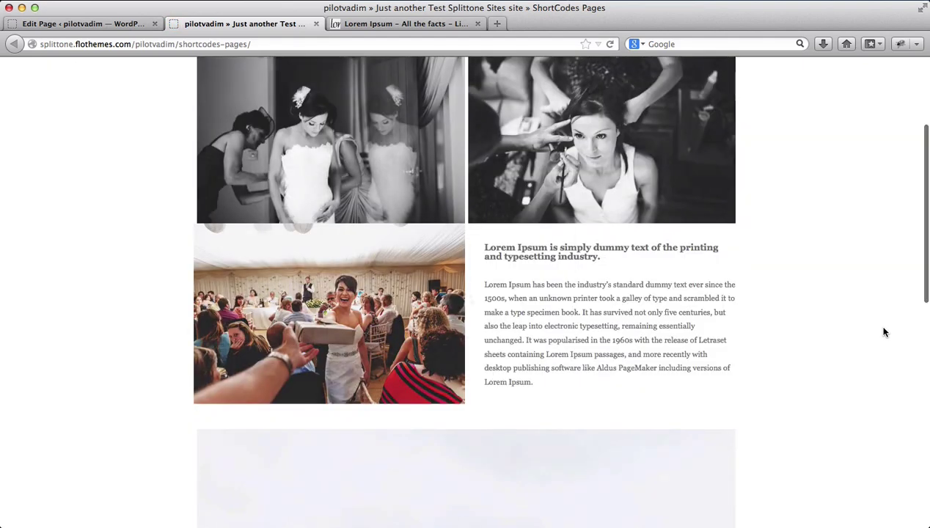
scroll(884, 333, down, 10)
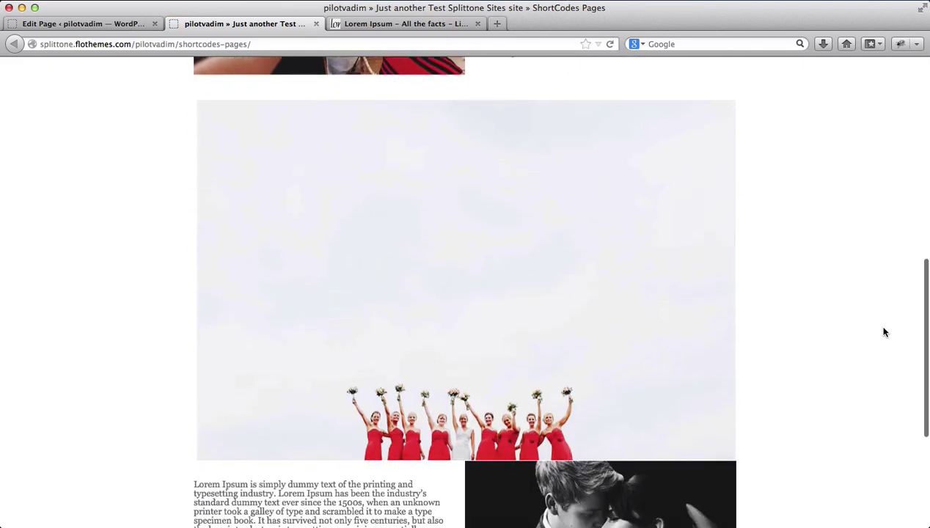
scroll(884, 332, up, 10)
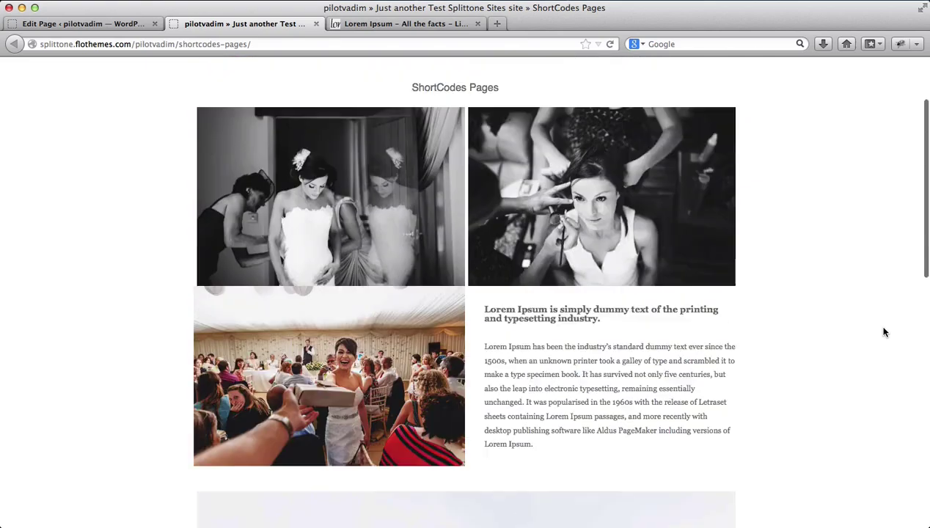
Examine the overall layout of the live page at reduced size, from the title to the footer, and return to normal size.
key(super+minus)
key(super+minus)
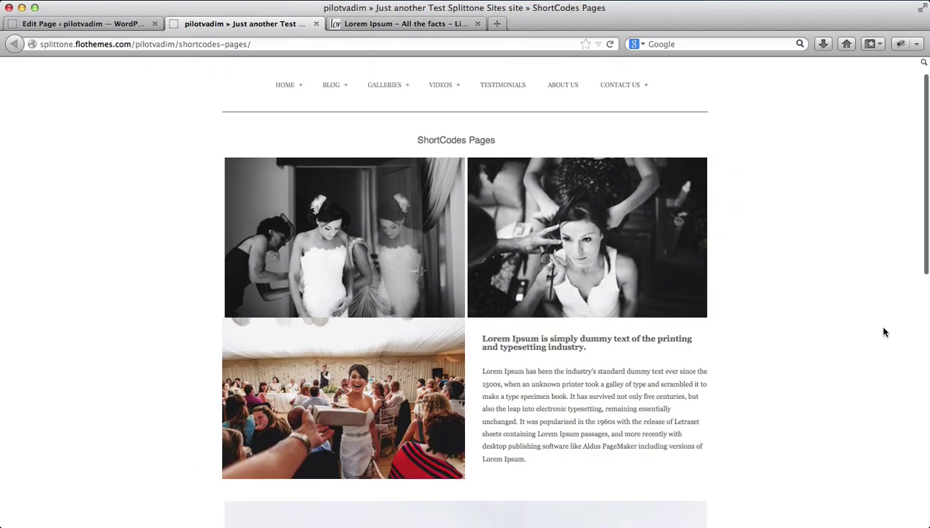
key(super+minus)
key(super+minus)
key(super+minus)
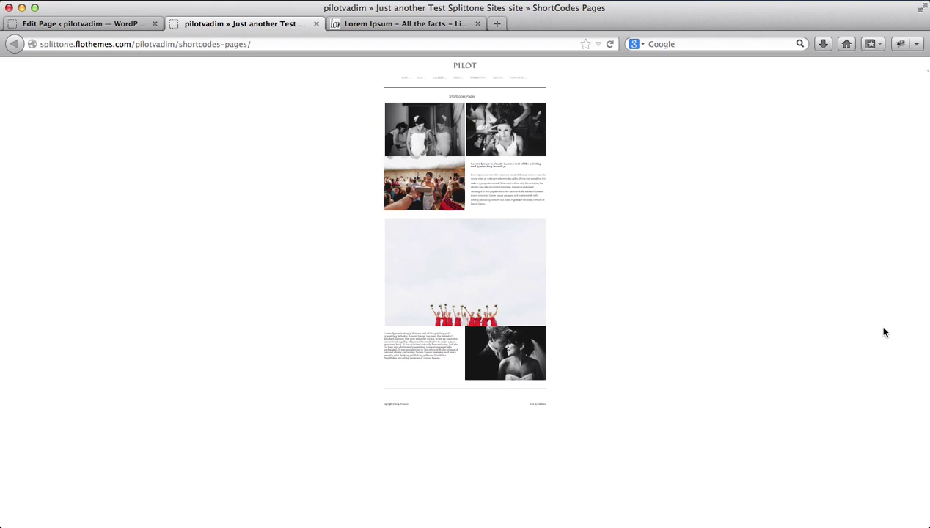
key(super+plus)
scroll(884, 333, down, 3)
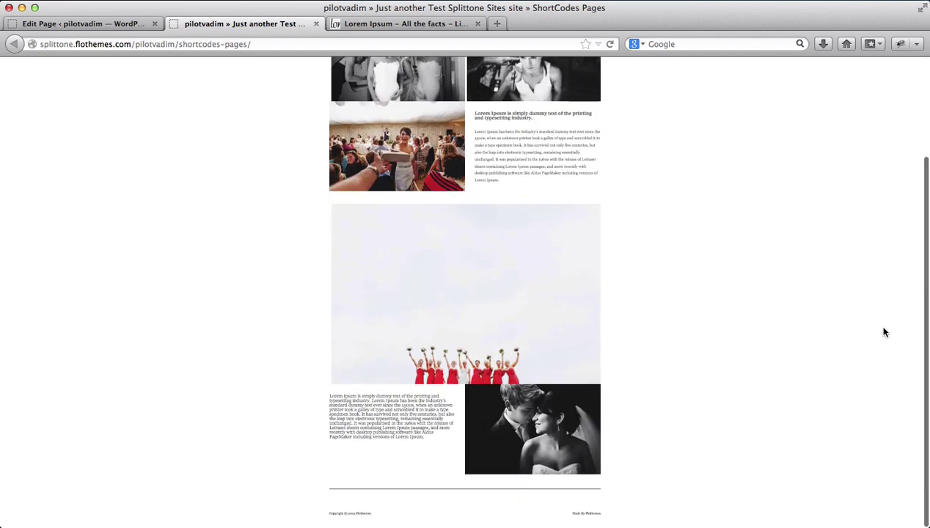
key(super+plus)
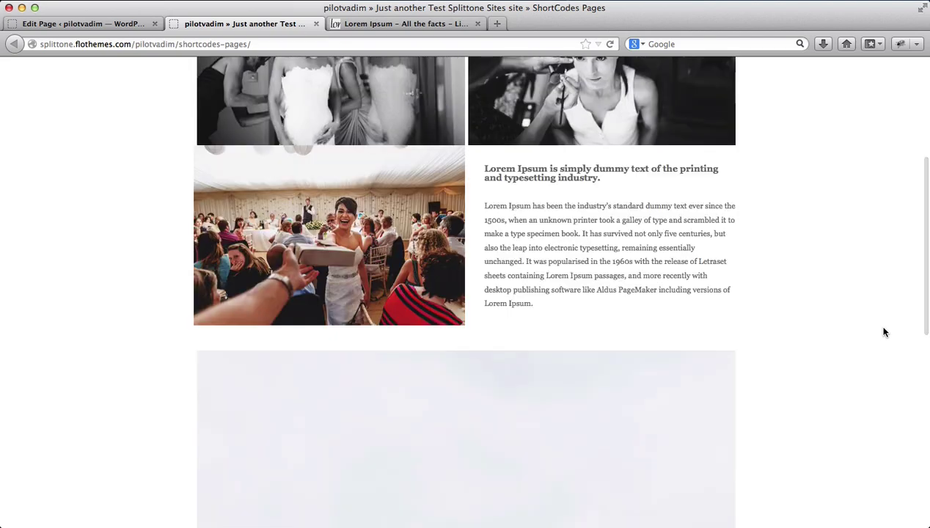
scroll(884, 333, up, 5)
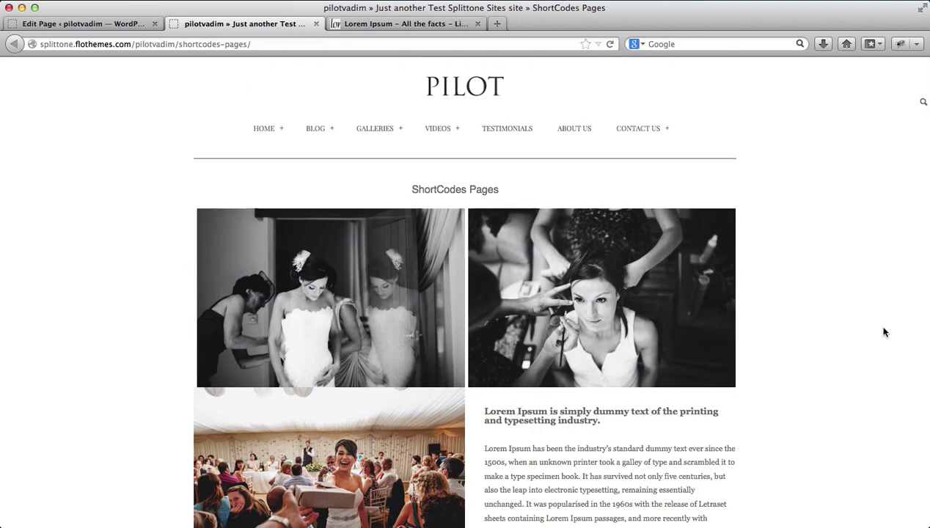